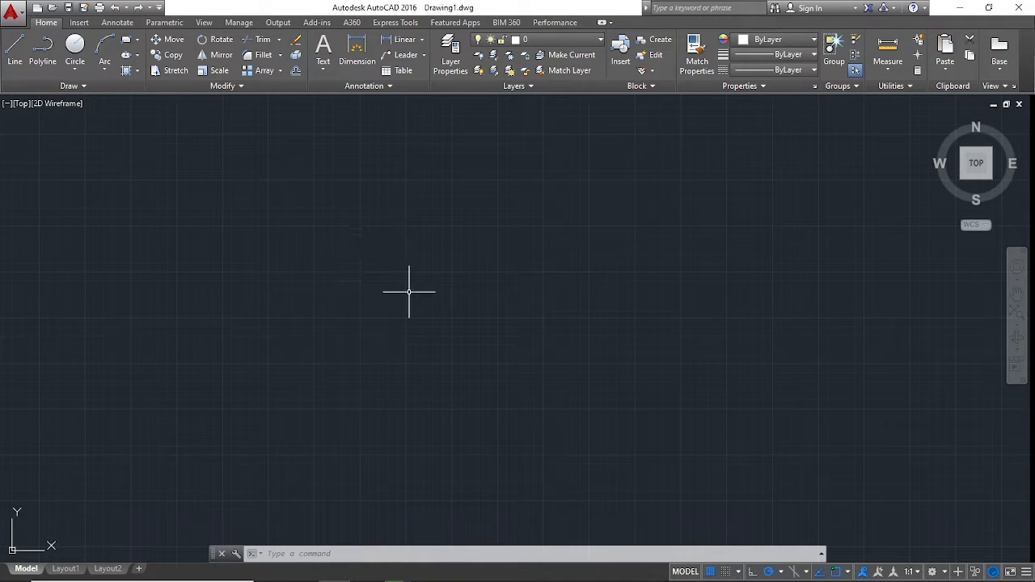
# - Draw a continuous zigzag of eight connected line segments across the upper part of the empty drawing, from left to right
pyautogui.click(12, 54)
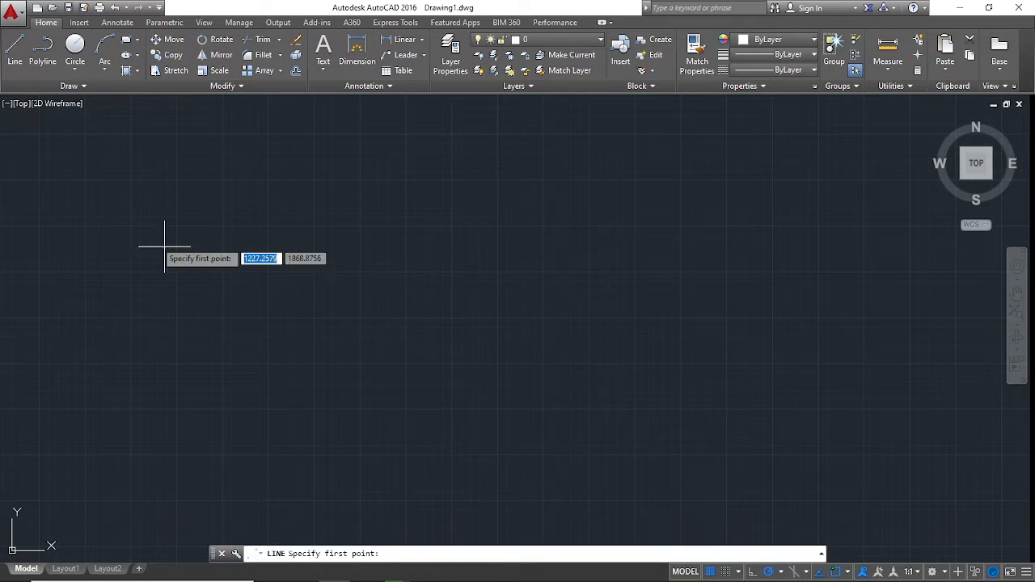
pyautogui.click(186, 301)
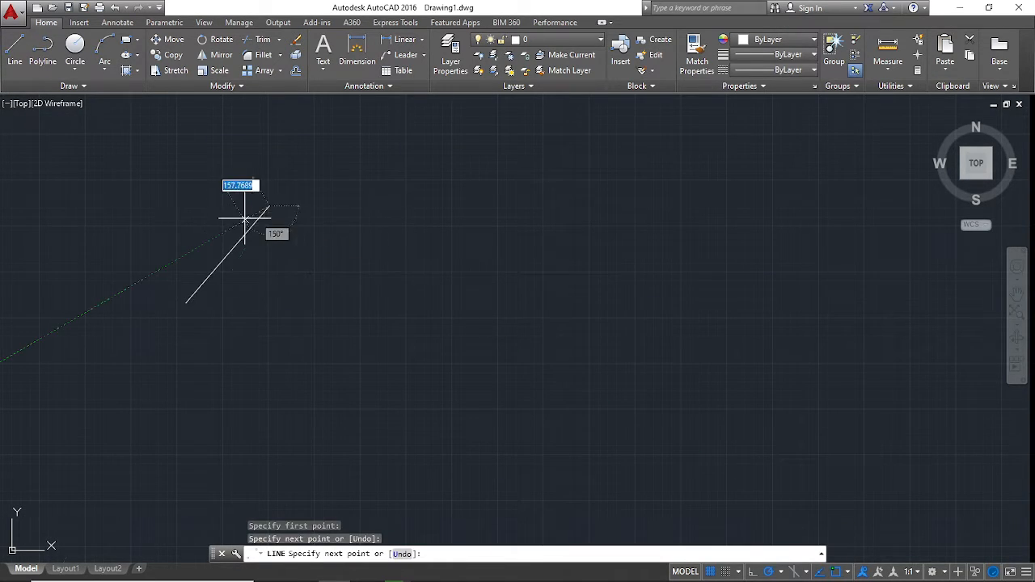
pyautogui.click(269, 208)
pyautogui.click(343, 301)
pyautogui.click(408, 225)
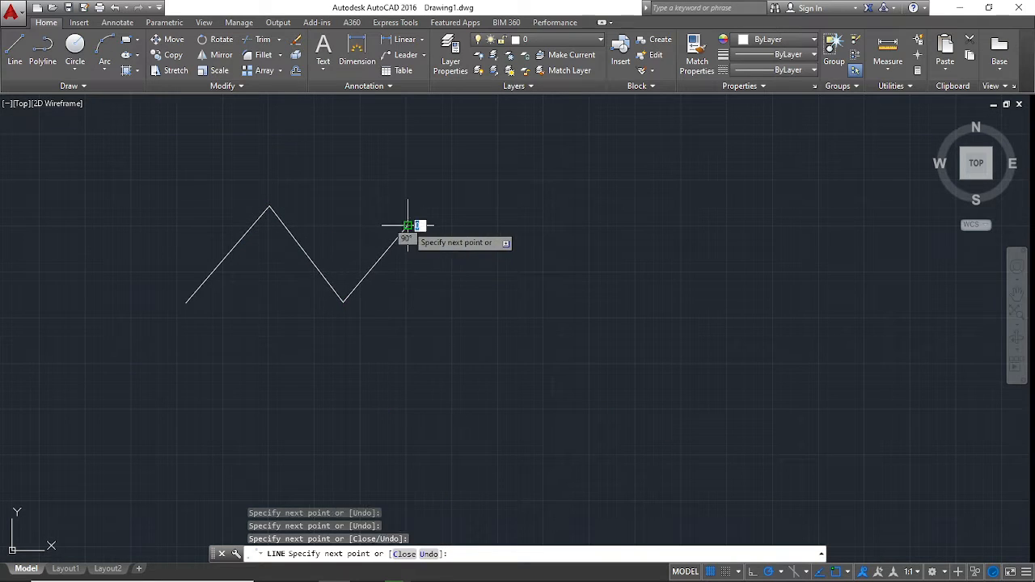
pyautogui.click(454, 287)
pyautogui.click(509, 193)
pyautogui.click(536, 255)
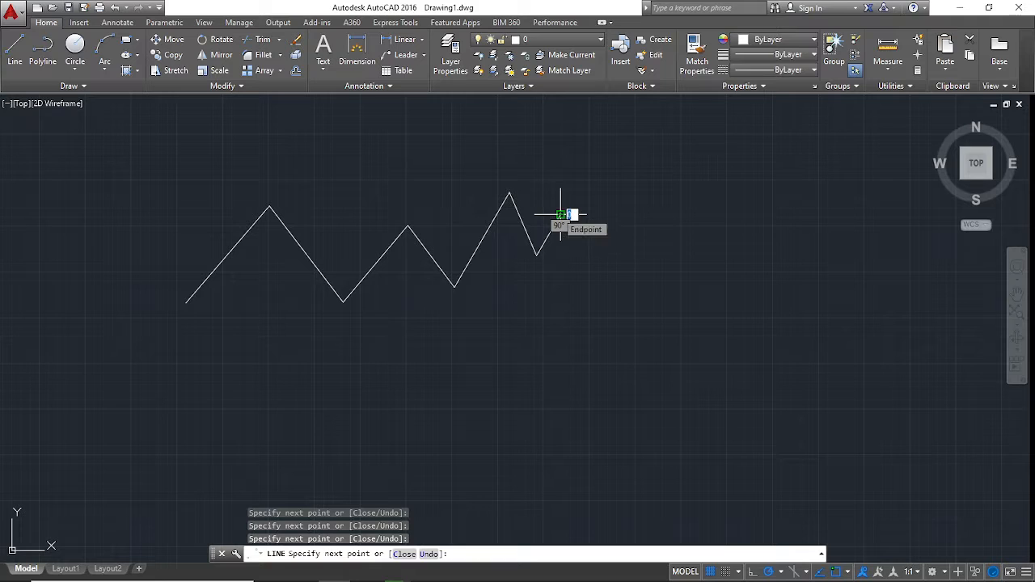
pyautogui.click(560, 215)
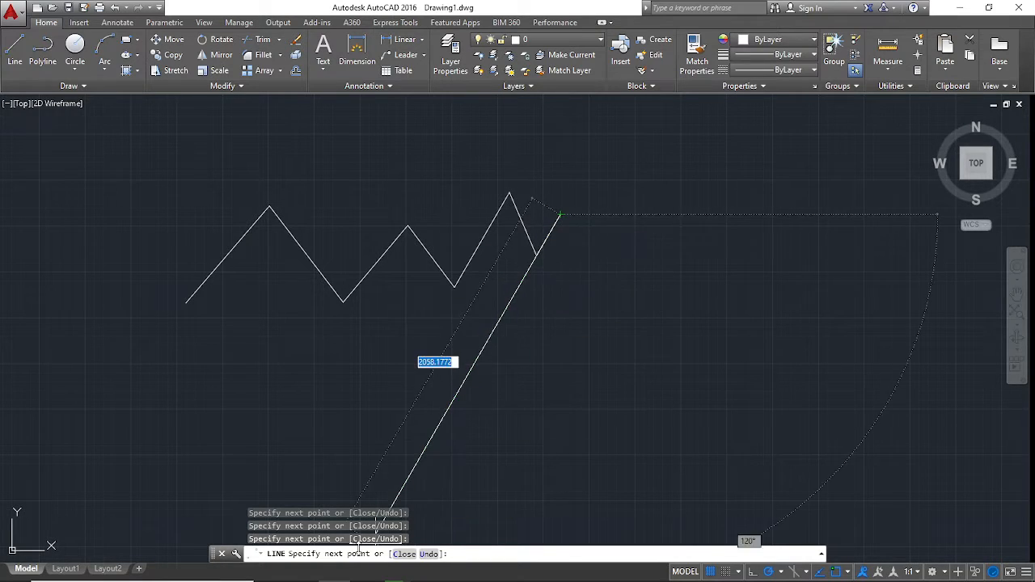
pyautogui.click(561, 214)
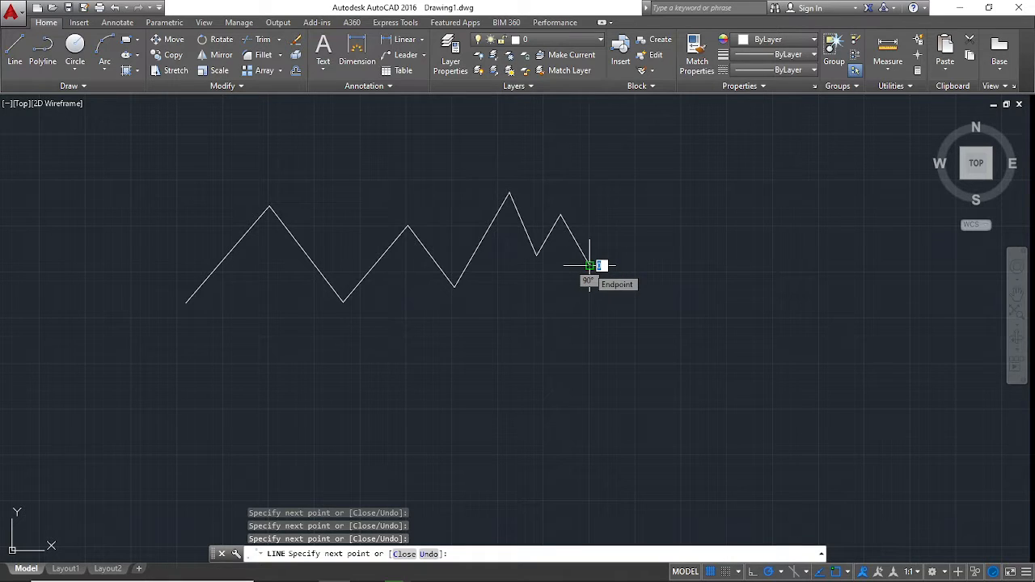
# - Remove the last six zigzag segments one by one with the Line command's Undo option, keeping the first two segments
pyautogui.write('u')
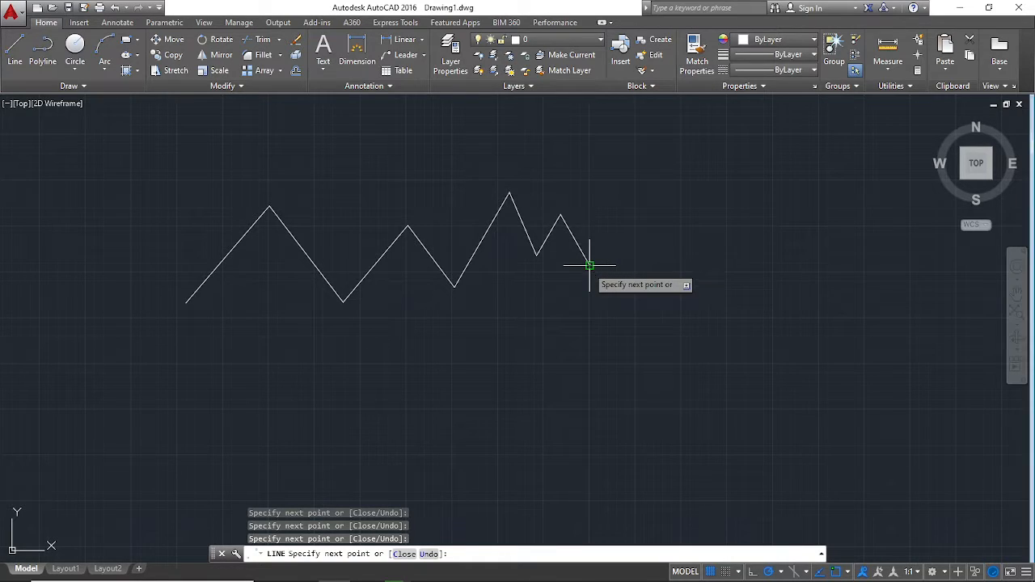
pyautogui.press('Return')
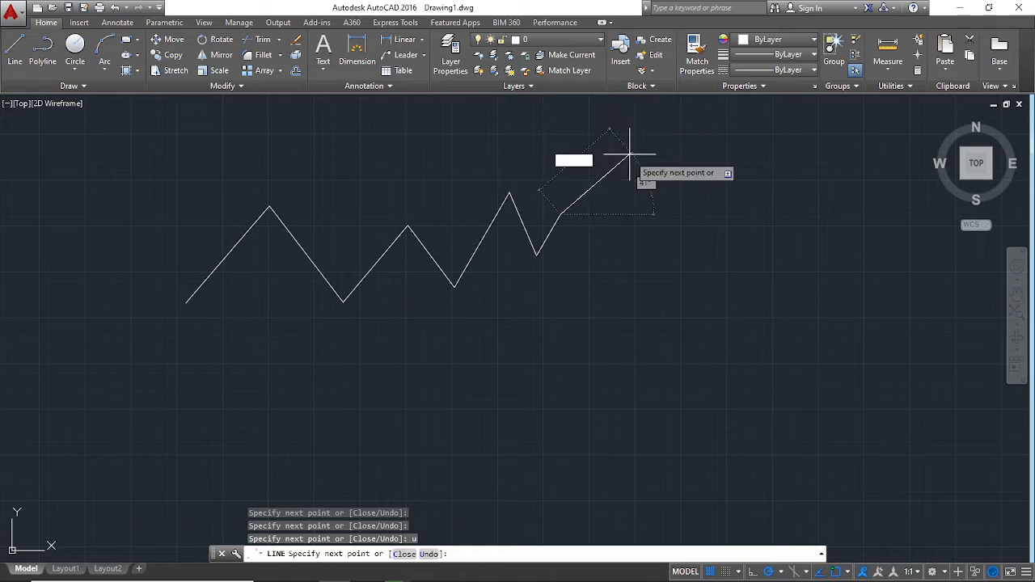
pyautogui.write('u')
pyautogui.press('Return')
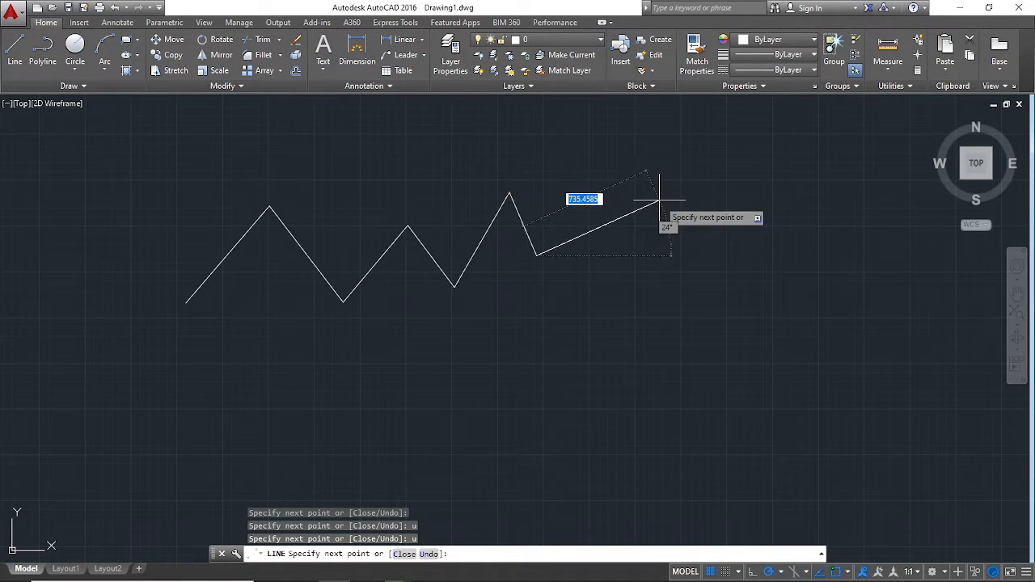
pyautogui.write('u')
pyautogui.press('Return')
pyautogui.write('u')
pyautogui.press('Return')
pyautogui.write('u')
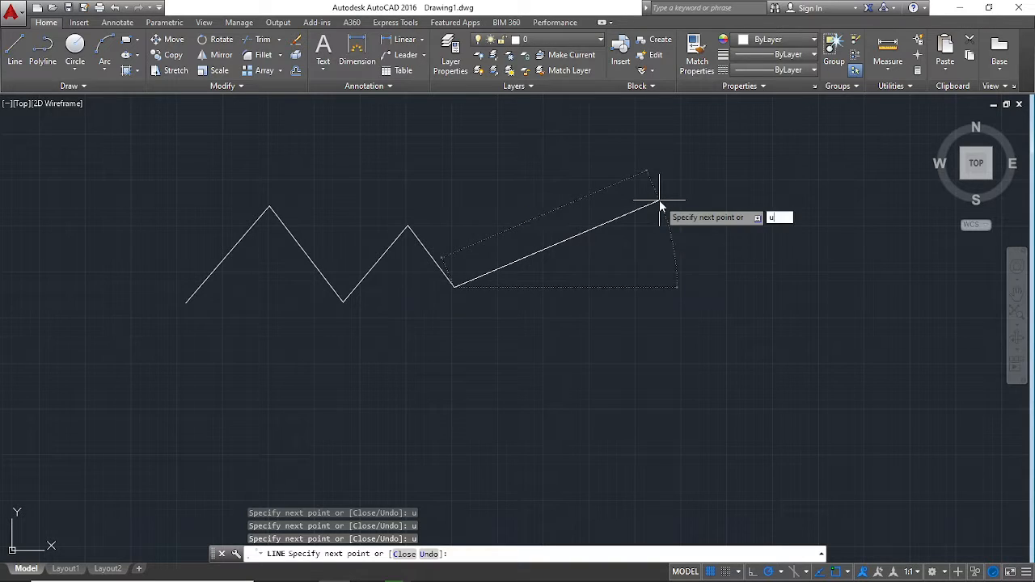
pyautogui.press('Return')
pyautogui.write('u')
pyautogui.press('Return')
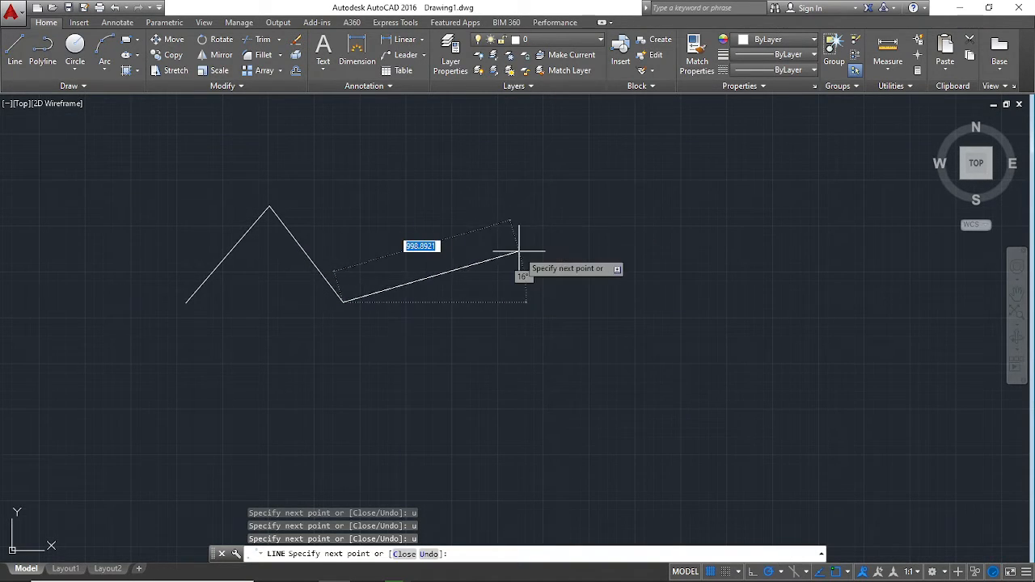
# - Add one rising segment and one steeply falling segment to the zigzag, and join it to its start point with the Close option
pyautogui.click(421, 220)
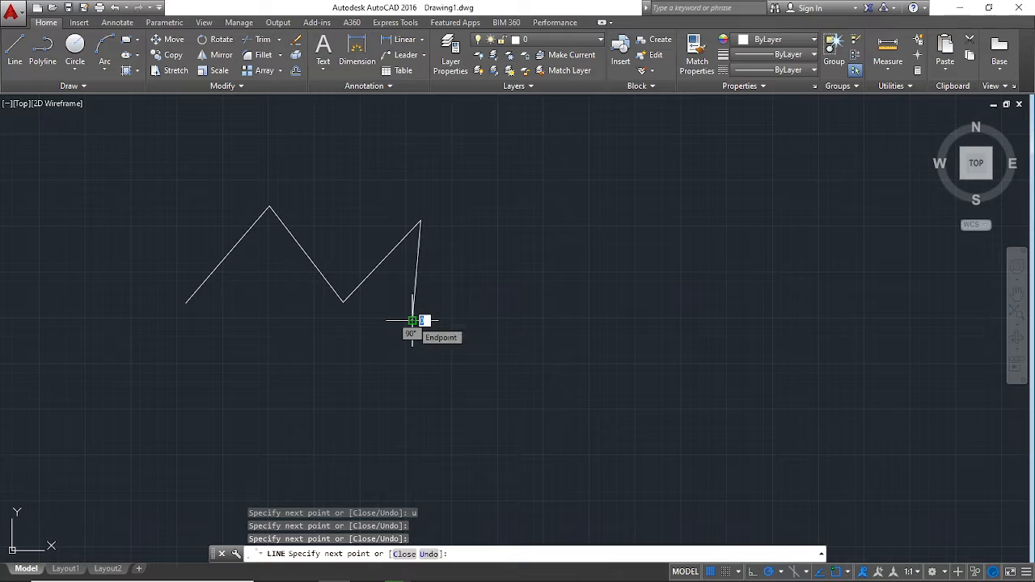
pyautogui.write('c')
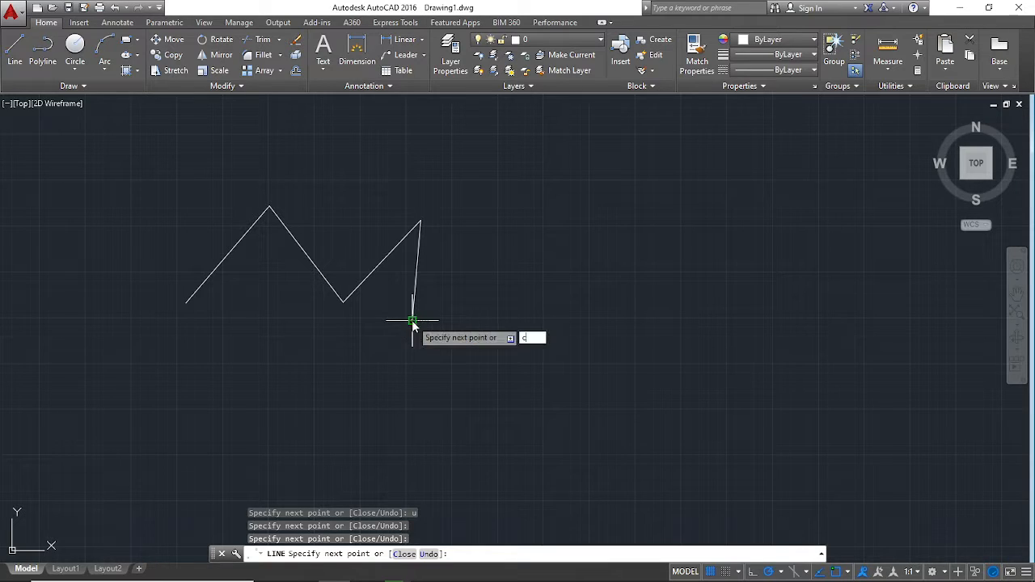
pyautogui.press('Return')
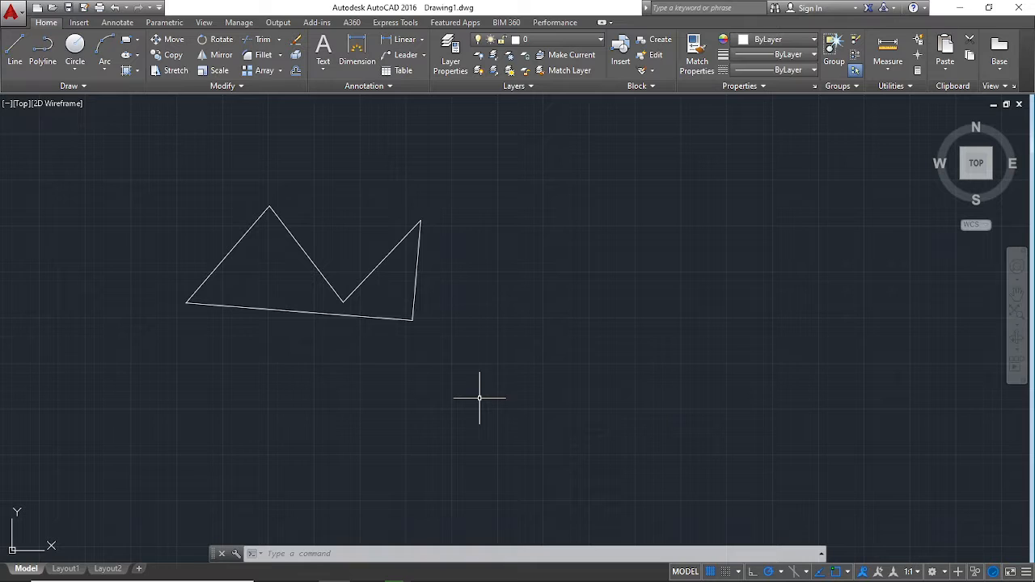
# - Draw a new jagged chain of nine line segments to the lower right of the closed shape, running from left to right
pyautogui.write('l')
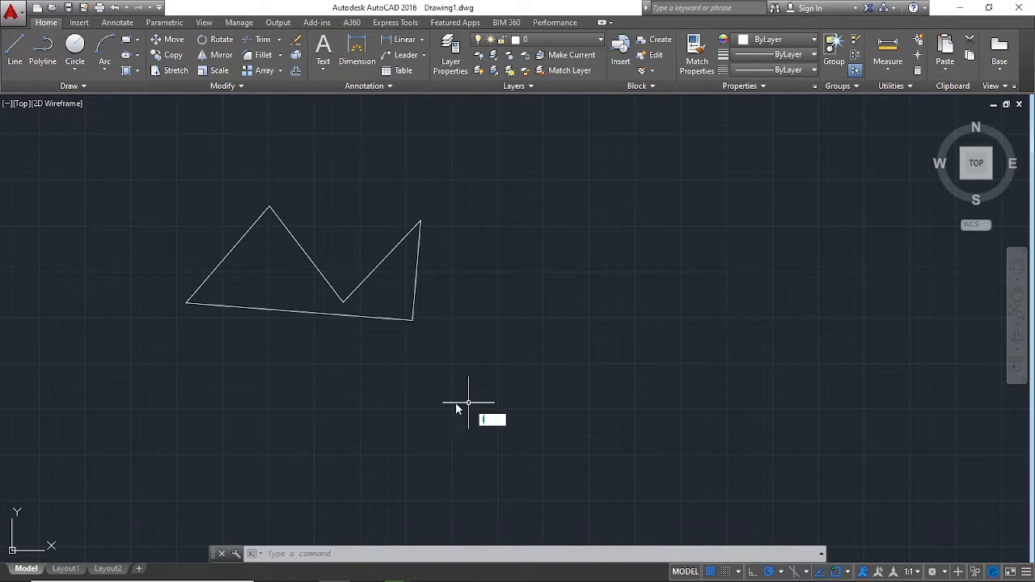
pyautogui.press('Return')
pyautogui.click(449, 413)
pyautogui.click(463, 390)
pyautogui.click(526, 338)
pyautogui.click(570, 410)
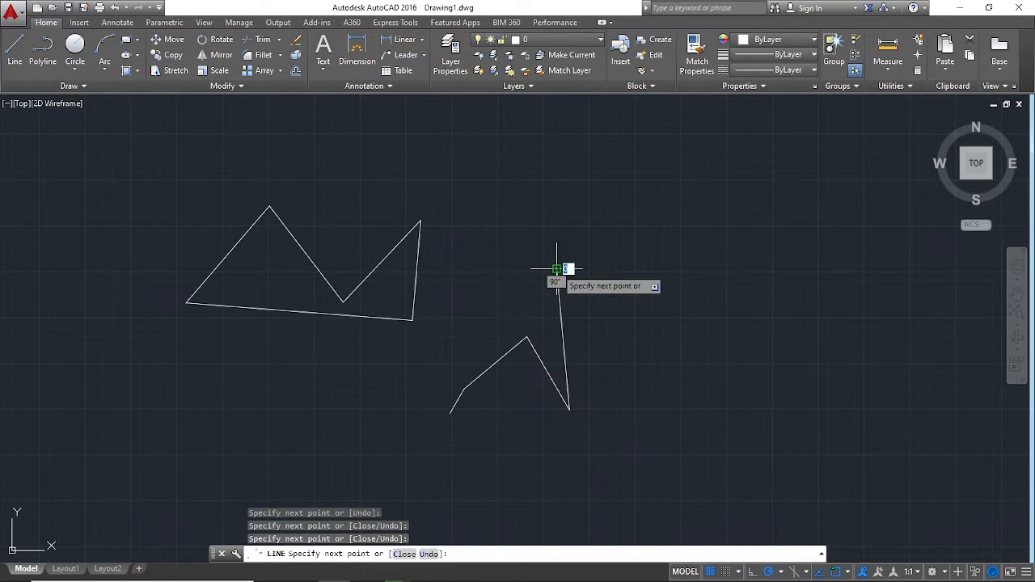
pyautogui.click(557, 270)
pyautogui.click(653, 342)
pyautogui.click(661, 246)
pyautogui.click(732, 363)
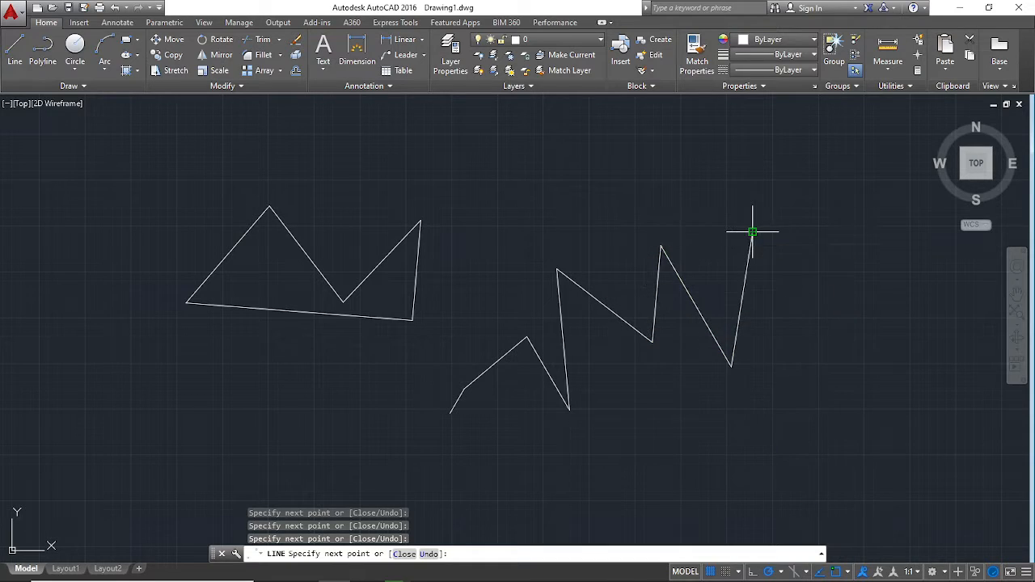
pyautogui.click(751, 232)
pyautogui.click(814, 371)
# - Continue the jagged chain with ten segments turning back leftward beneath it, and end the line just short of its start point
pyautogui.click(773, 393)
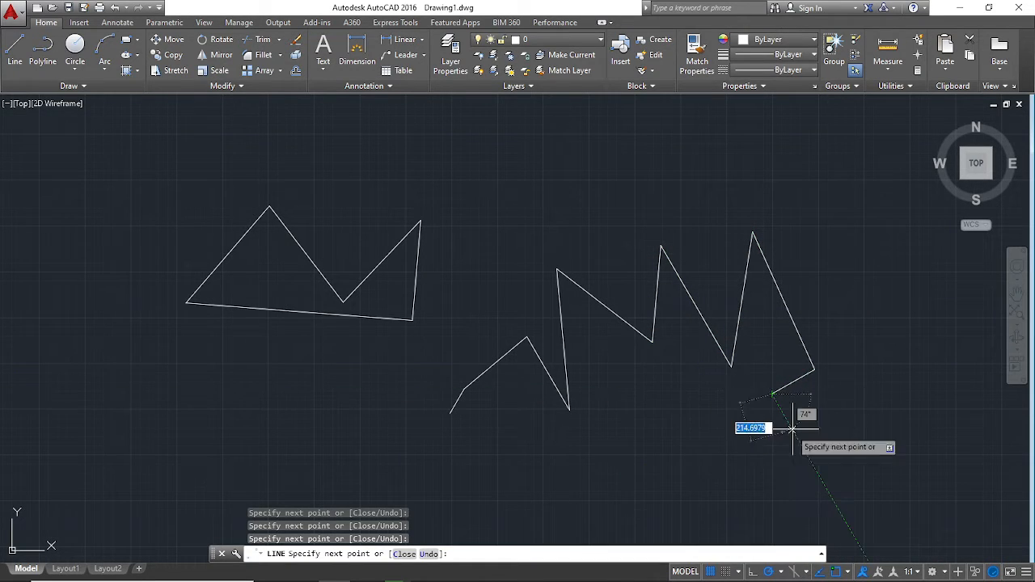
pyautogui.click(853, 393)
pyautogui.click(816, 457)
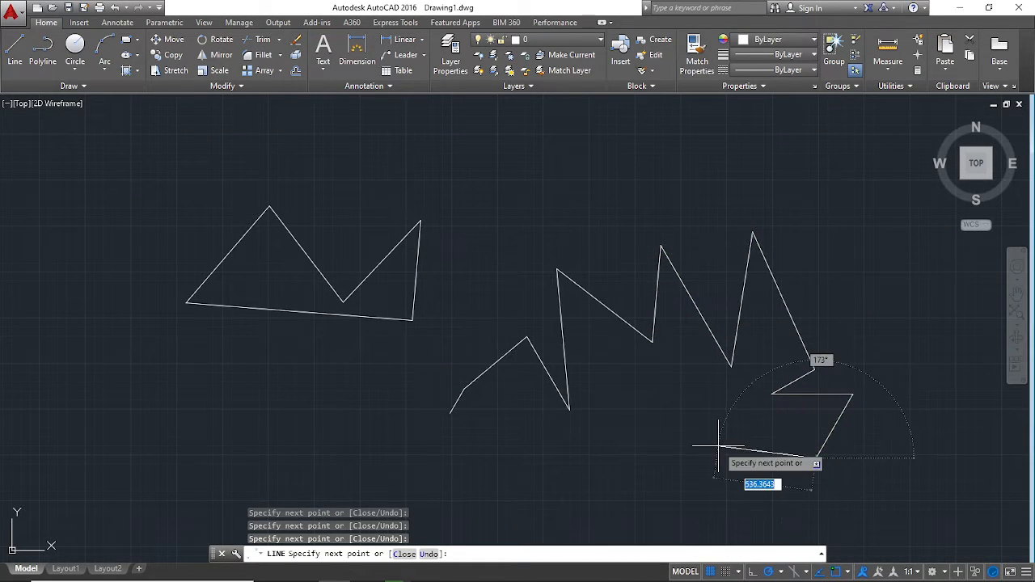
pyautogui.click(718, 446)
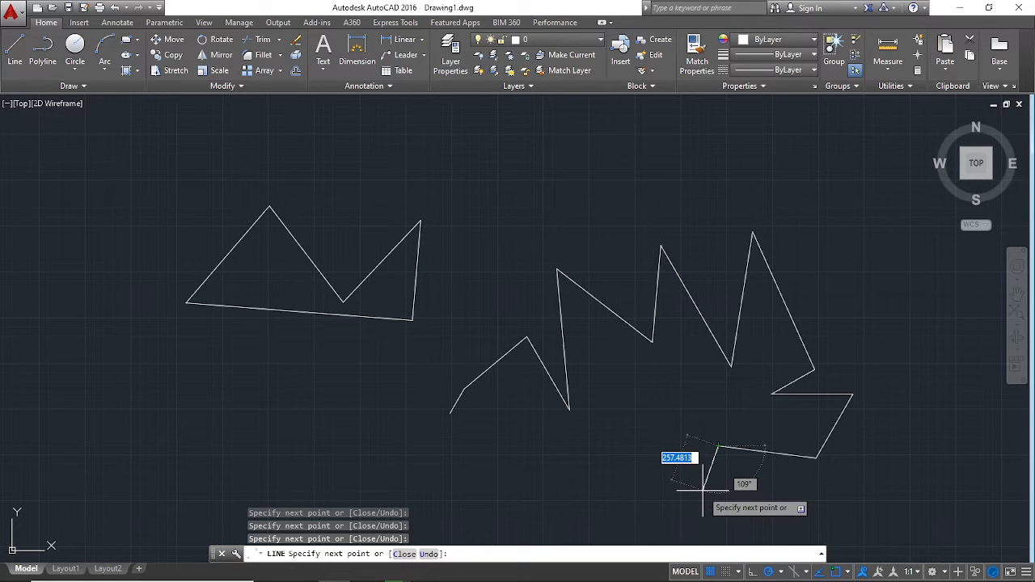
pyautogui.click(702, 489)
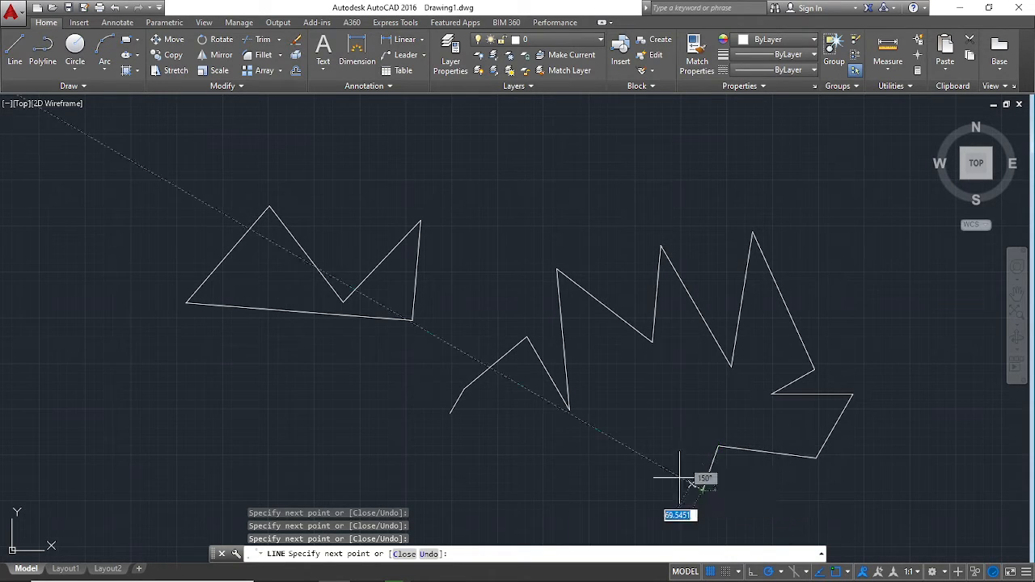
pyautogui.click(658, 410)
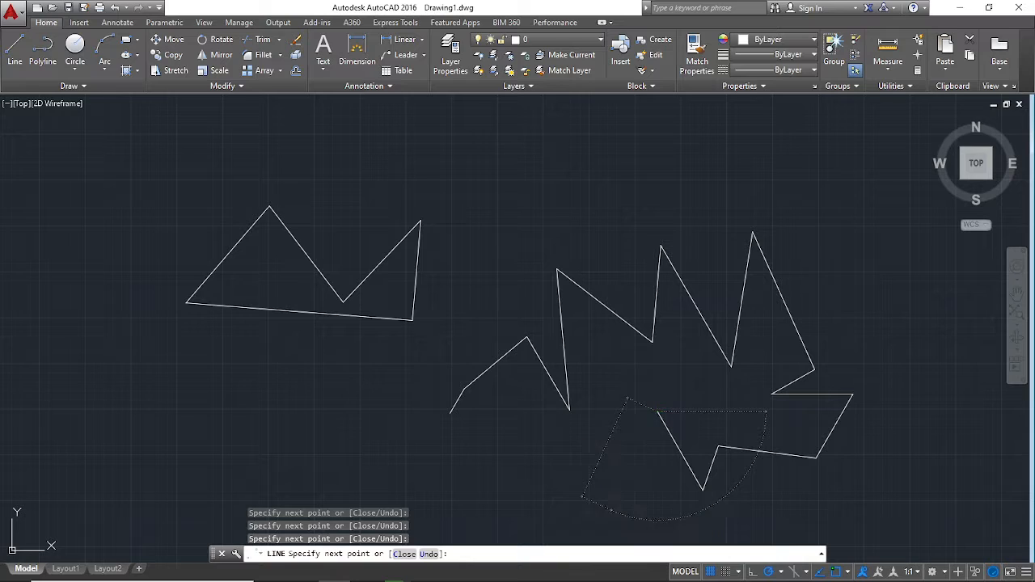
pyautogui.click(611, 508)
pyautogui.click(604, 452)
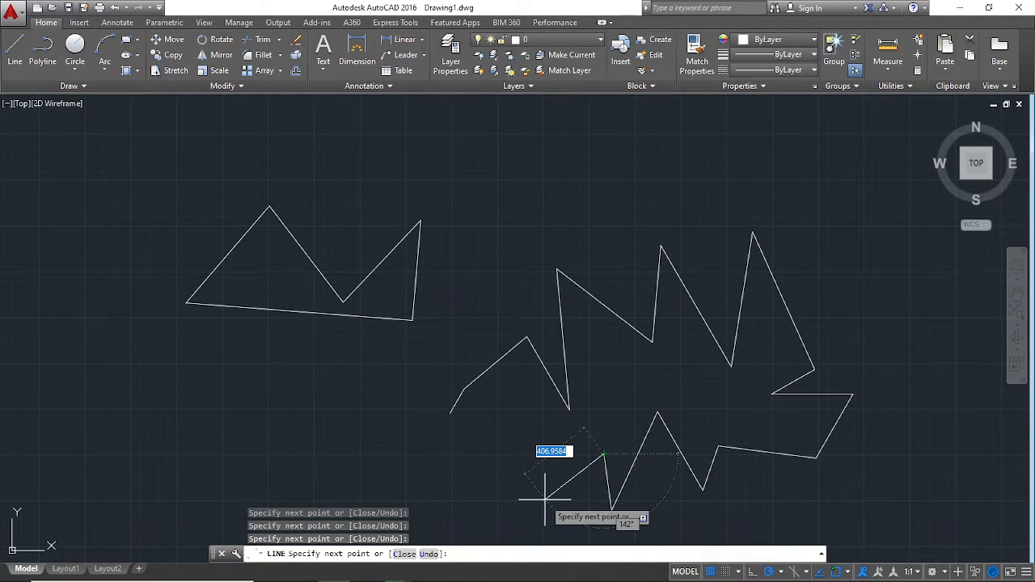
pyautogui.click(545, 498)
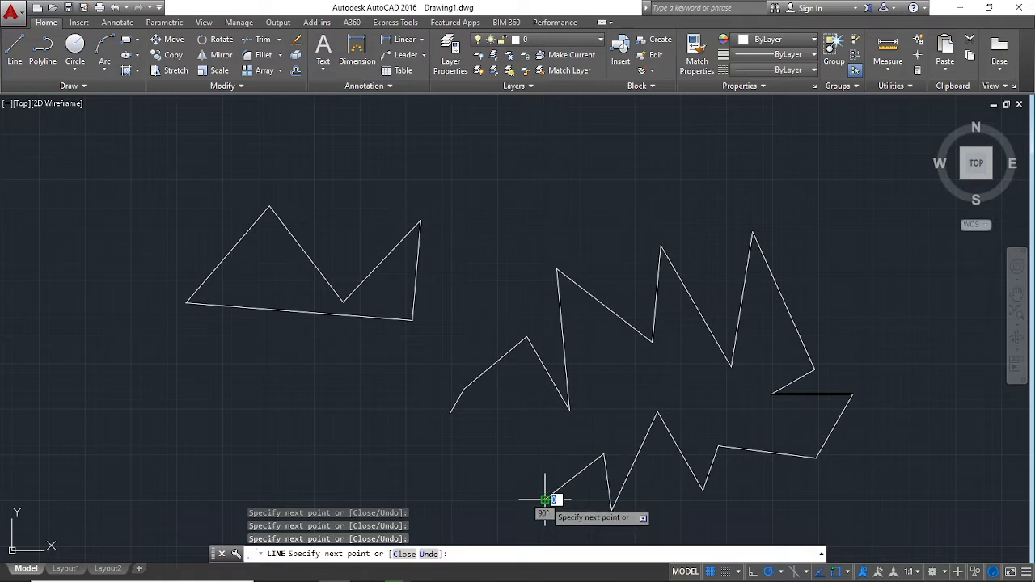
pyautogui.click(489, 439)
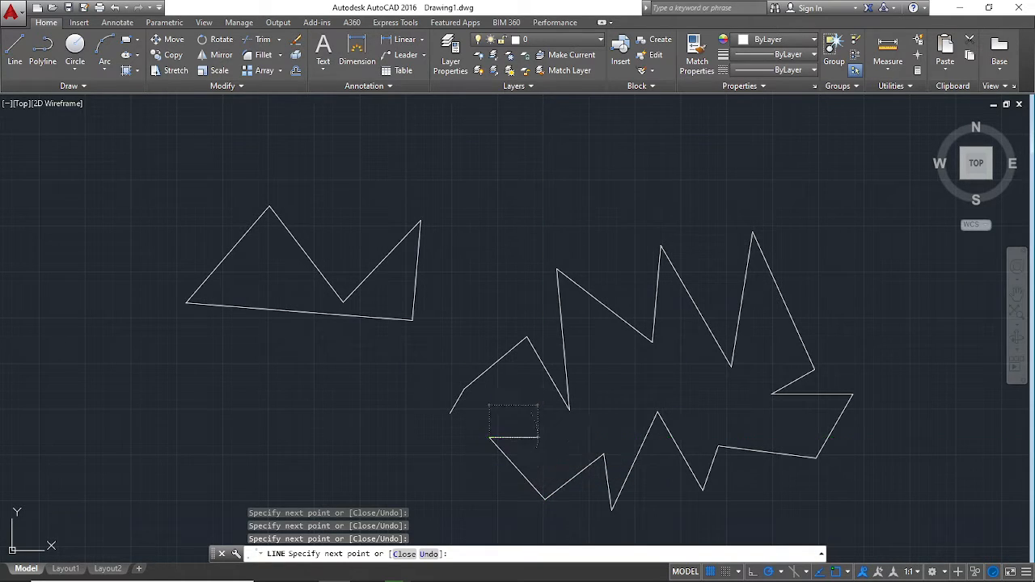
pyautogui.press('Escape')
# - Erase the open jagged outline with a crossing lasso selection, except for its first two segments and its last one
pyautogui.moveTo(954, 242)
pyautogui.mouseDown()
pyautogui.moveTo(775, 202)
pyautogui.moveTo(582, 513)
pyautogui.moveTo(909, 433)
pyautogui.mouseUp()
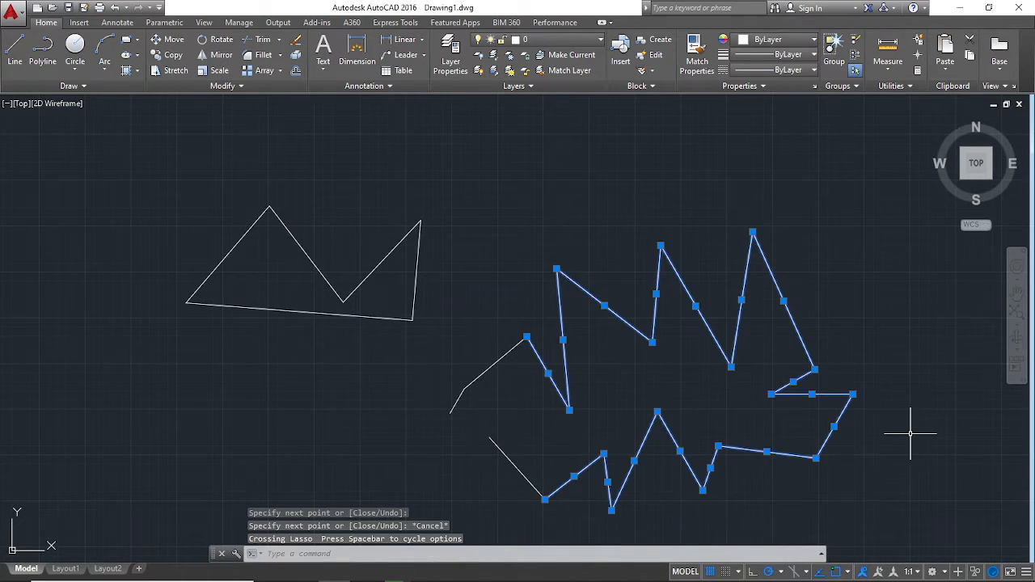
pyautogui.press('Delete')
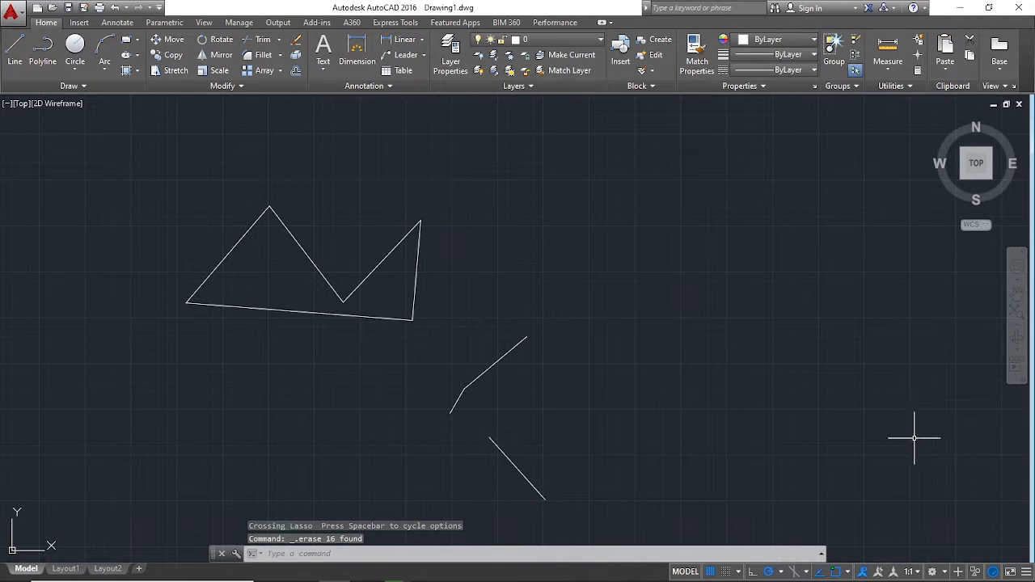
# - Undo the erasure, the jagged outline and the closed shape until the drawing is empty
pyautogui.hotkey('ctrl', 'z')
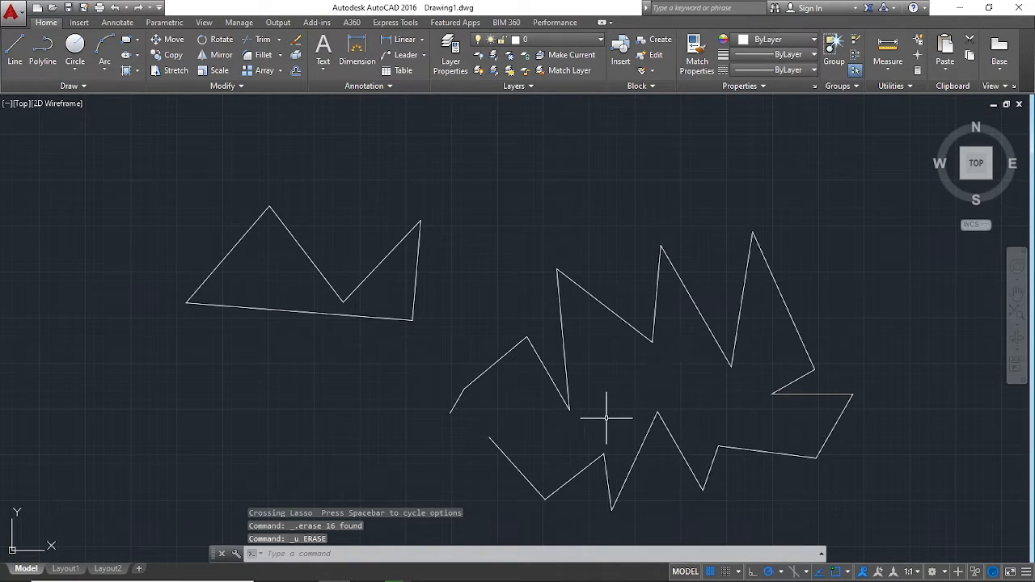
pyautogui.hotkey('ctrl', 'z')
pyautogui.hotkey('ctrl', 'z')
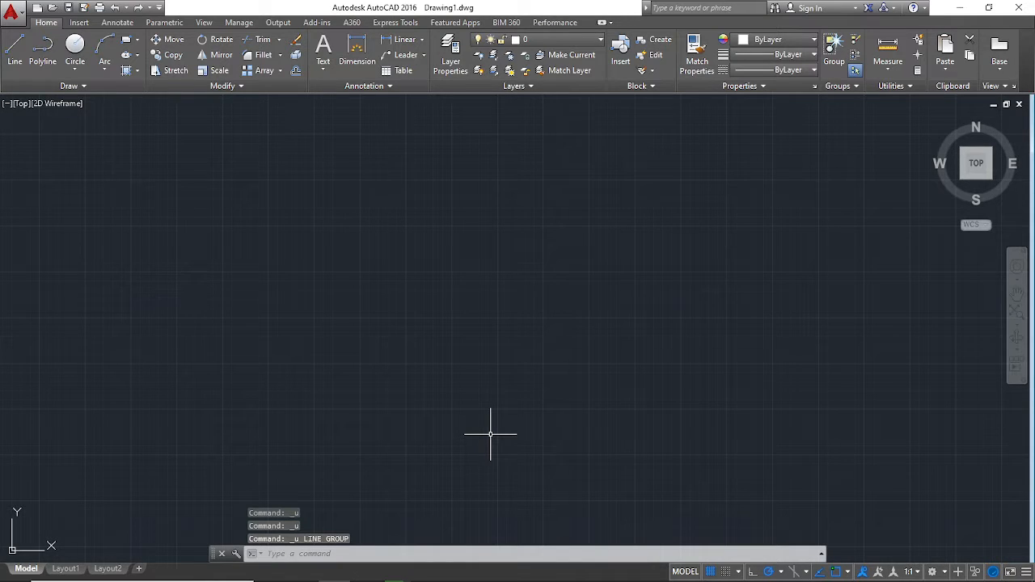
# - Redo all undone actions, including both line shapes and the erasure of the jagged segments
pyautogui.hotkey('ctrl', 'y')
pyautogui.hotkey('ctrl', 'y')
pyautogui.hotkey('ctrl', 'y')
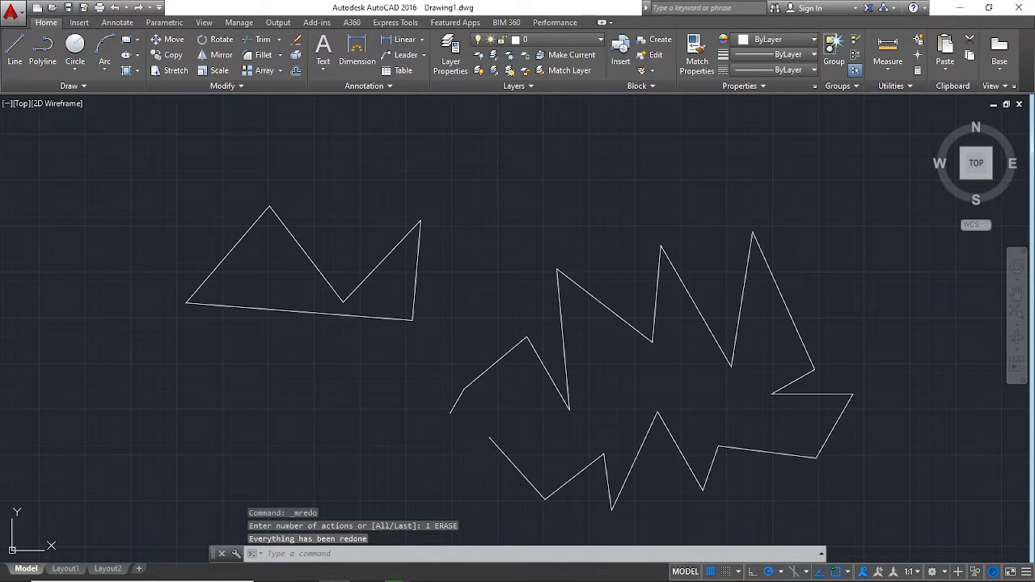
pyautogui.hotkey('ctrl', 'y')
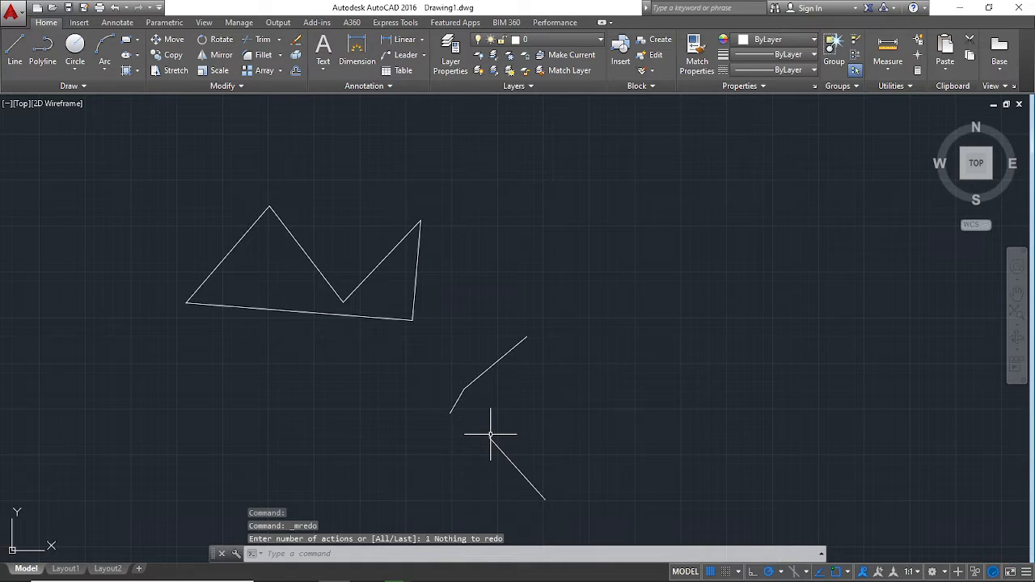
# - Draw a zigzag of five connected line segments to the upper right of the closed shape, above the leftover segments
pyautogui.write('l')
pyautogui.press('Return')
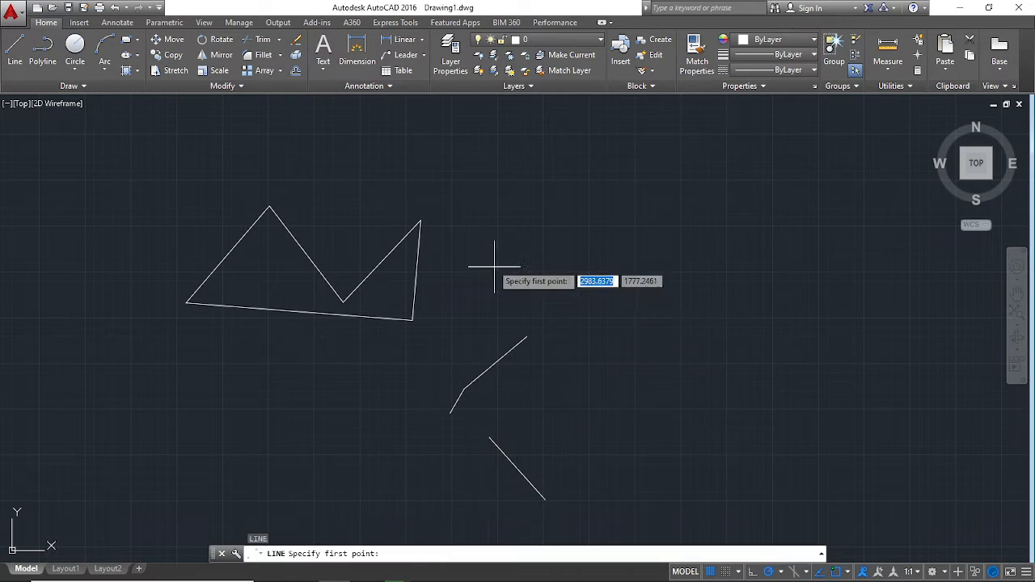
pyautogui.click(490, 260)
pyautogui.click(604, 170)
pyautogui.click(678, 247)
pyautogui.click(741, 171)
pyautogui.click(775, 232)
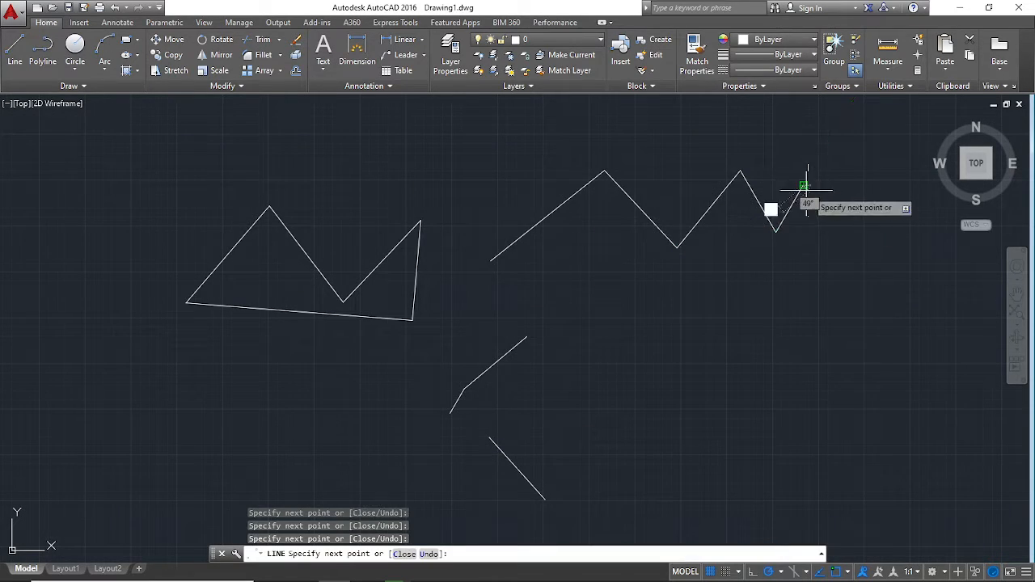
pyautogui.click(804, 185)
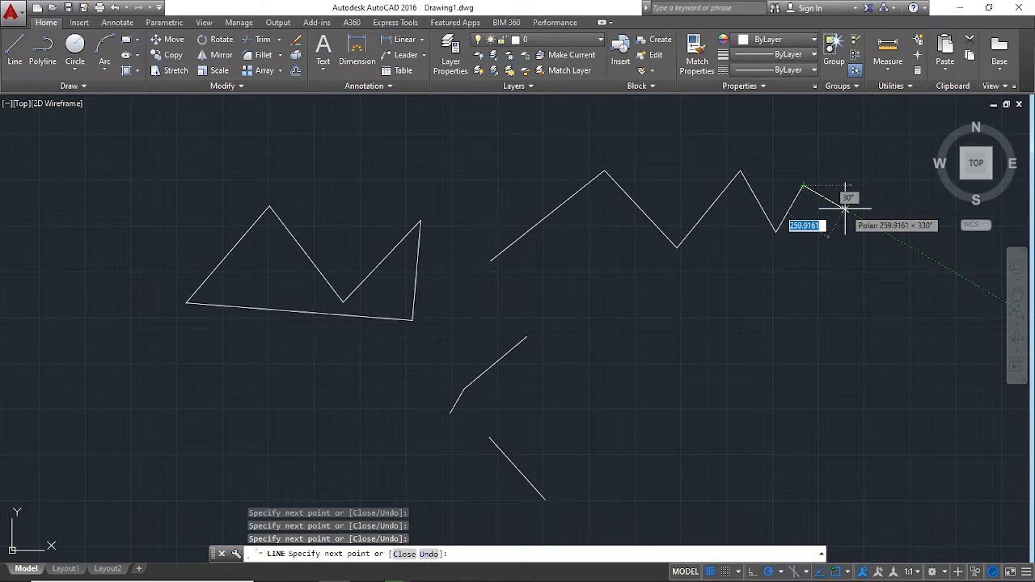
# - Remove the last two segments of the new zigzag with the Line command's Undo option
pyautogui.write('u')
pyautogui.press('Return')
pyautogui.write('u')
pyautogui.press('Return')
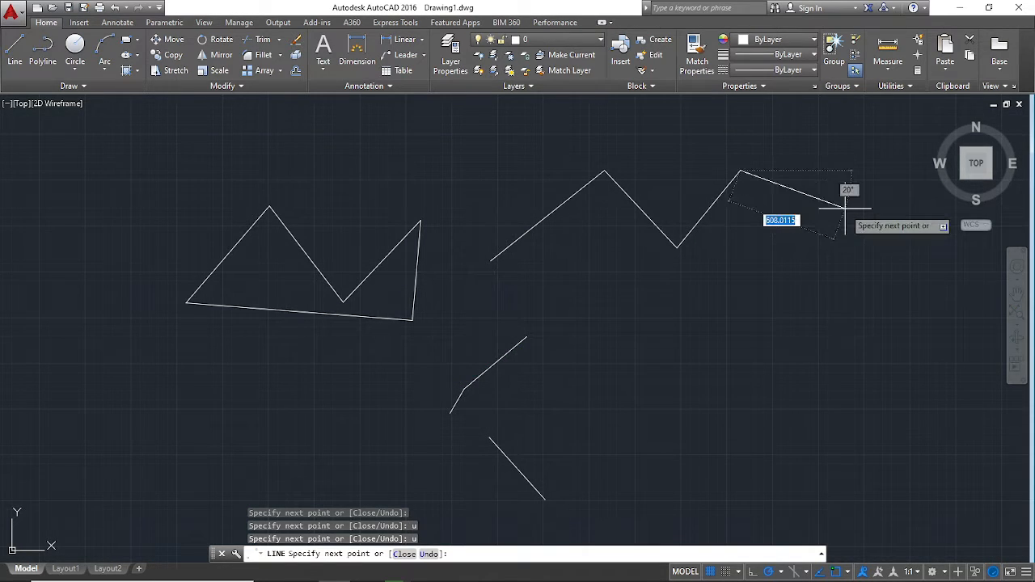
# - Remove one more segment from the new zigzag with the Line command's Undo option and erase every line in the drawing
pyautogui.write('u')
pyautogui.press('Return')
pyautogui.press('Escape')
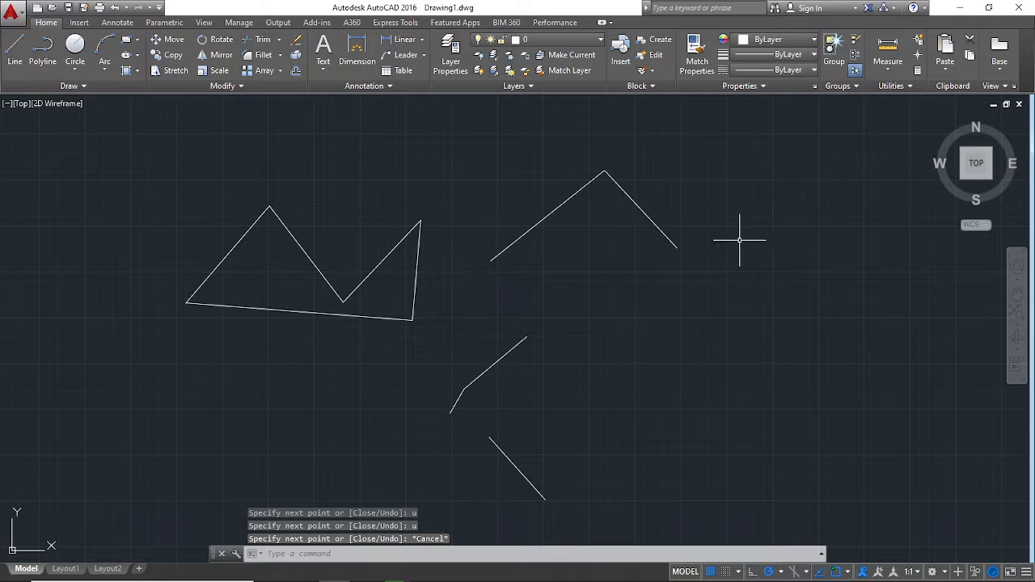
pyautogui.moveTo(739, 240)
pyautogui.mouseDown()
pyautogui.moveTo(331, 161)
pyautogui.moveTo(832, 286)
pyautogui.mouseUp()
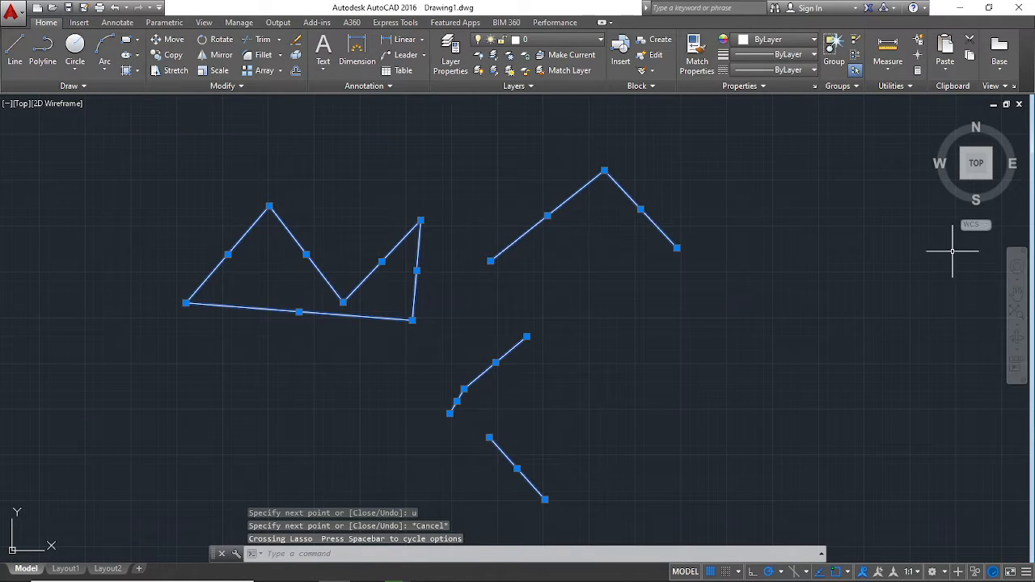
pyautogui.press('Delete')
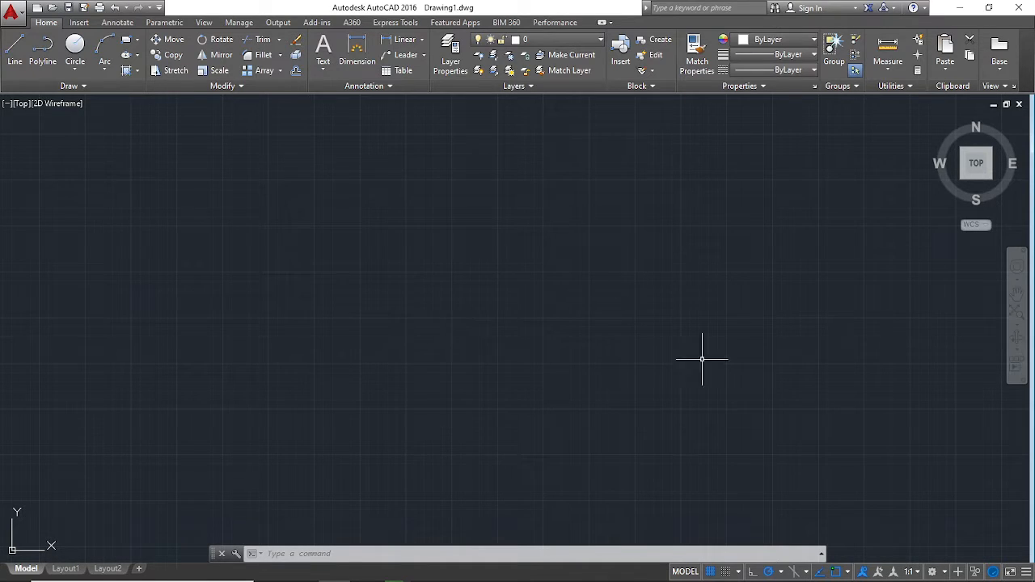
# - Toggle the drawing grid and snap mode, returning the grid to on and snap to off
pyautogui.click(710, 571)
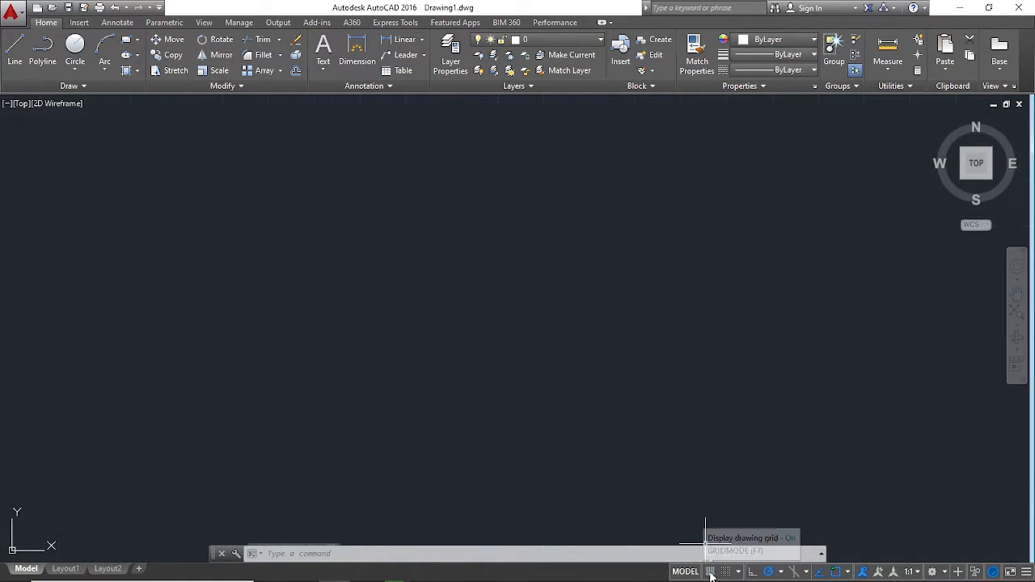
pyautogui.click(724, 572)
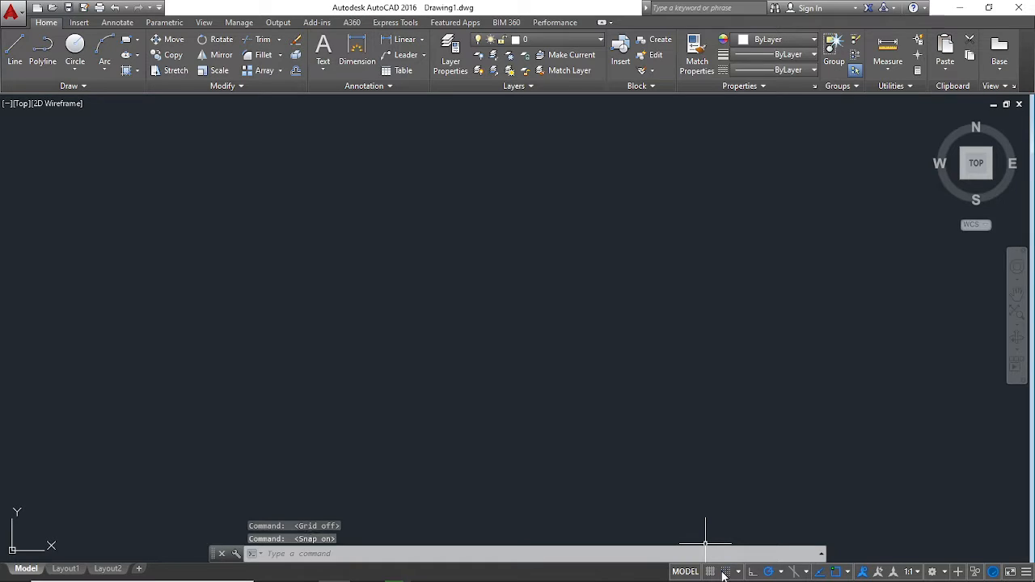
pyautogui.click(724, 571)
pyautogui.click(711, 571)
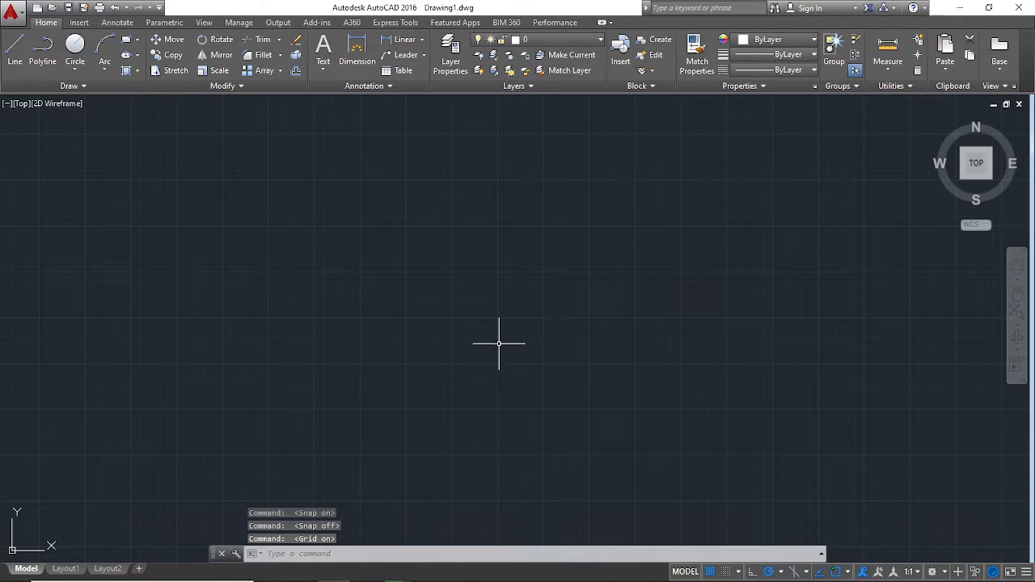
pyautogui.press('F7')
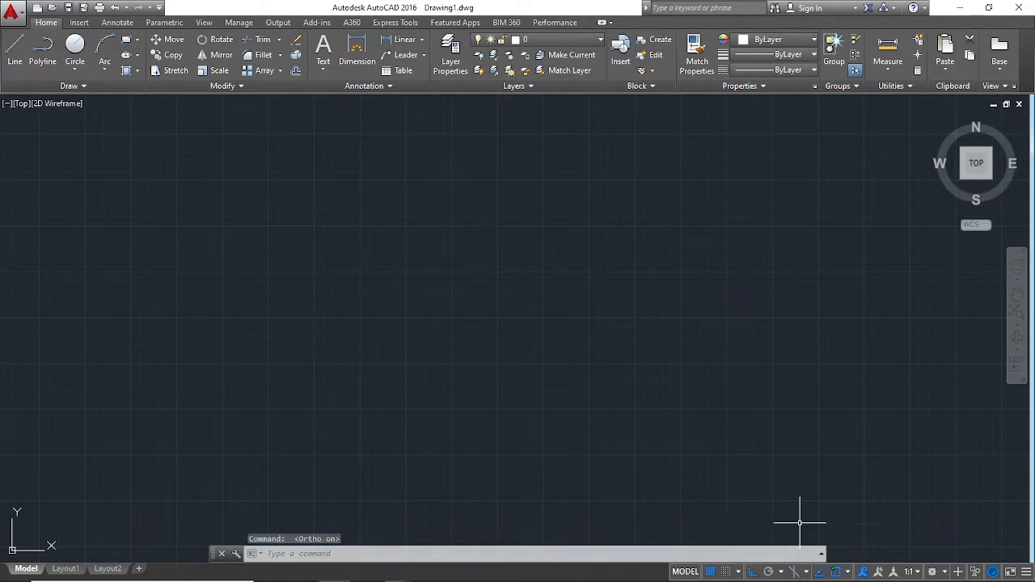
# - Turn Ortho mode off and draw a single, slightly sloping, nearly horizontal line above the X axis
pyautogui.click(752, 572)
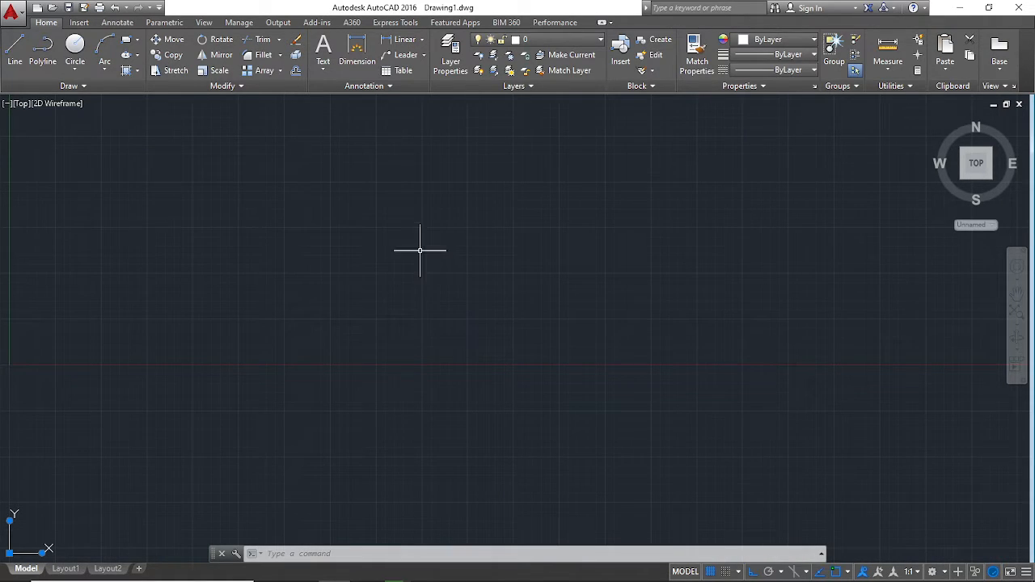
pyautogui.click(751, 571)
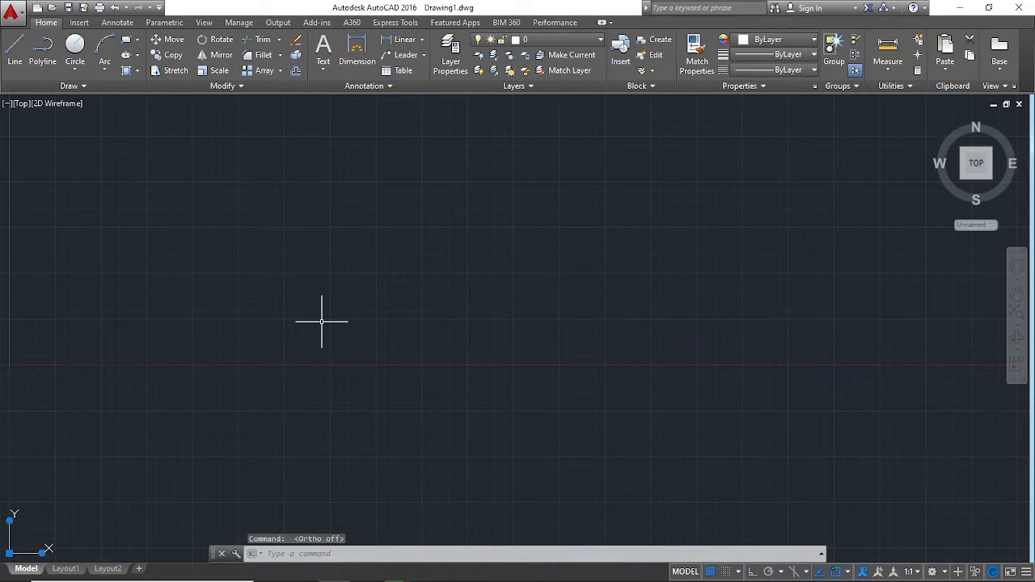
pyautogui.press('Return')
pyautogui.click(297, 307)
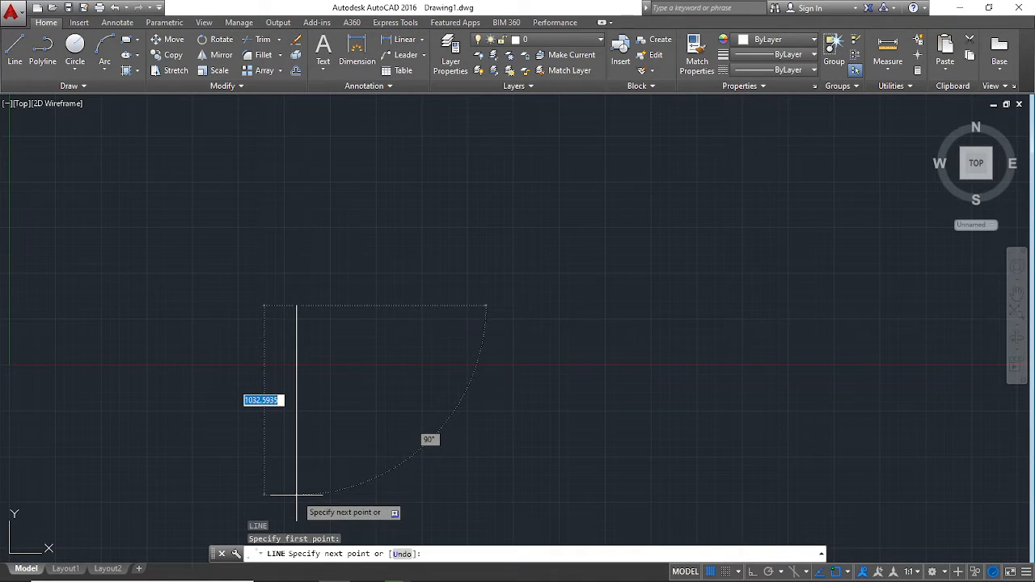
pyautogui.click(492, 308)
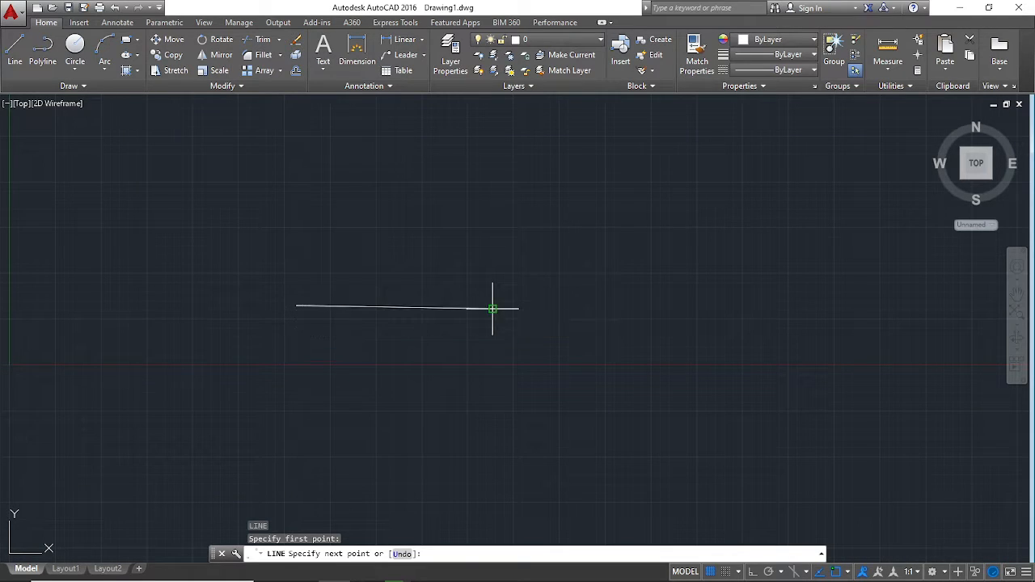
pyautogui.press('Escape')
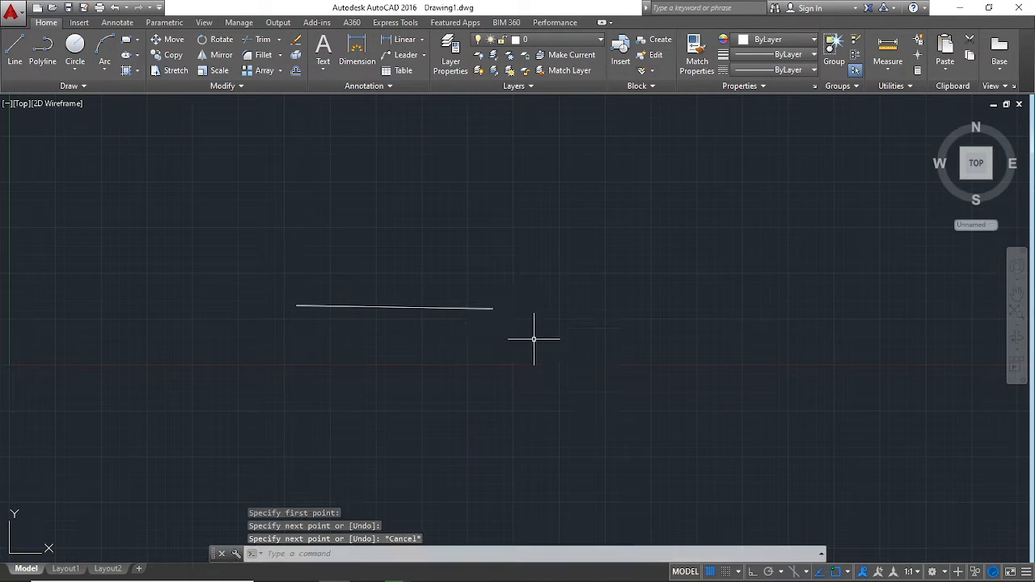
# - With Ortho mode on, draw four connected horizontal and vertical segments boxing in the sloping line's right end, with the last crossing the first
pyautogui.click(752, 571)
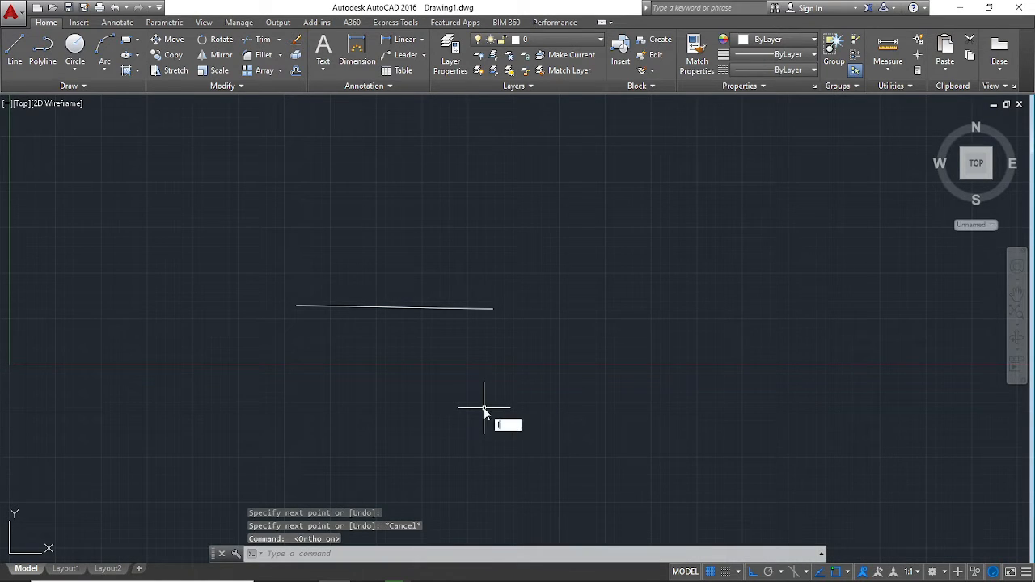
pyautogui.press('Return')
pyautogui.click(403, 380)
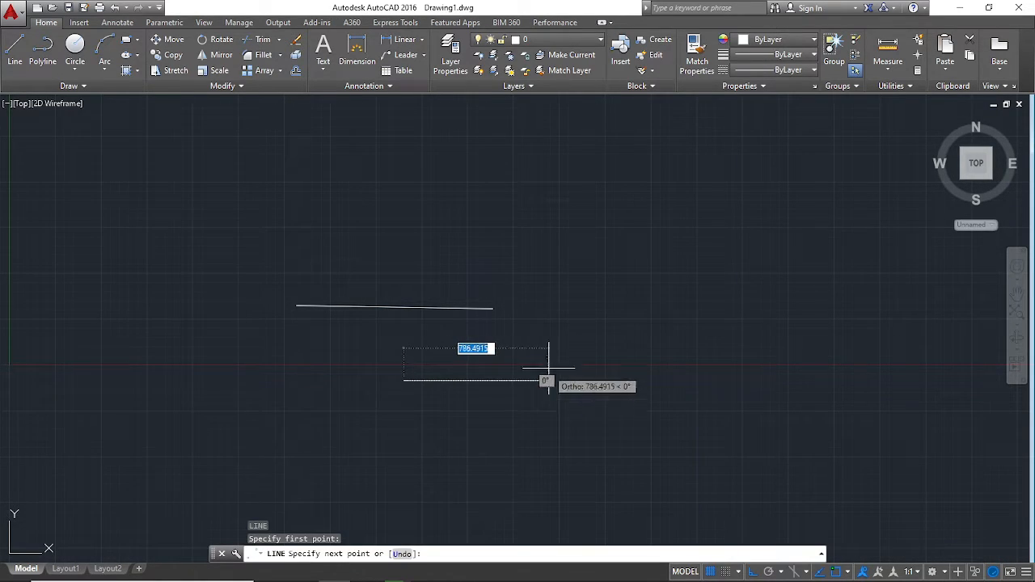
pyautogui.click(578, 386)
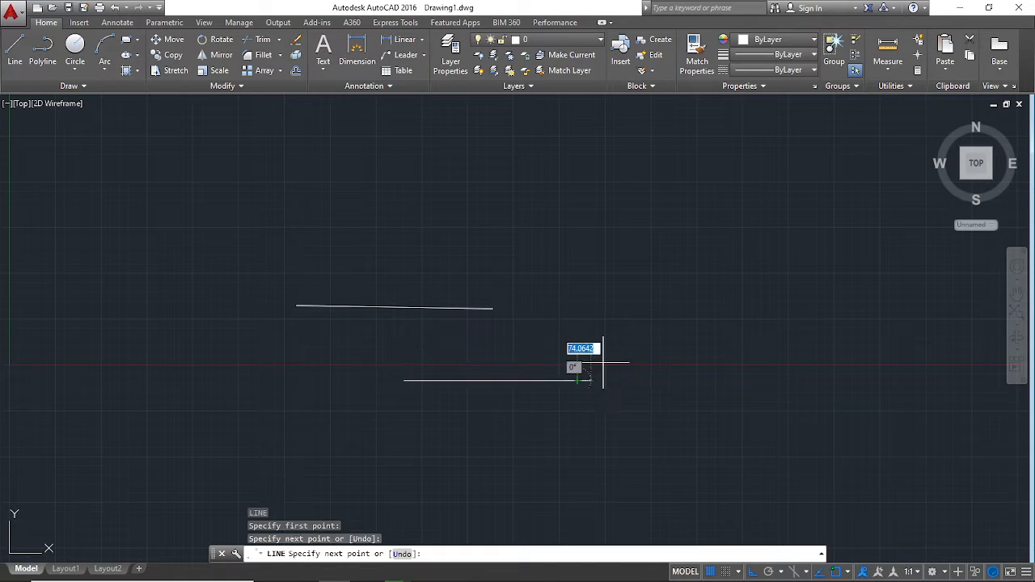
pyautogui.click(567, 229)
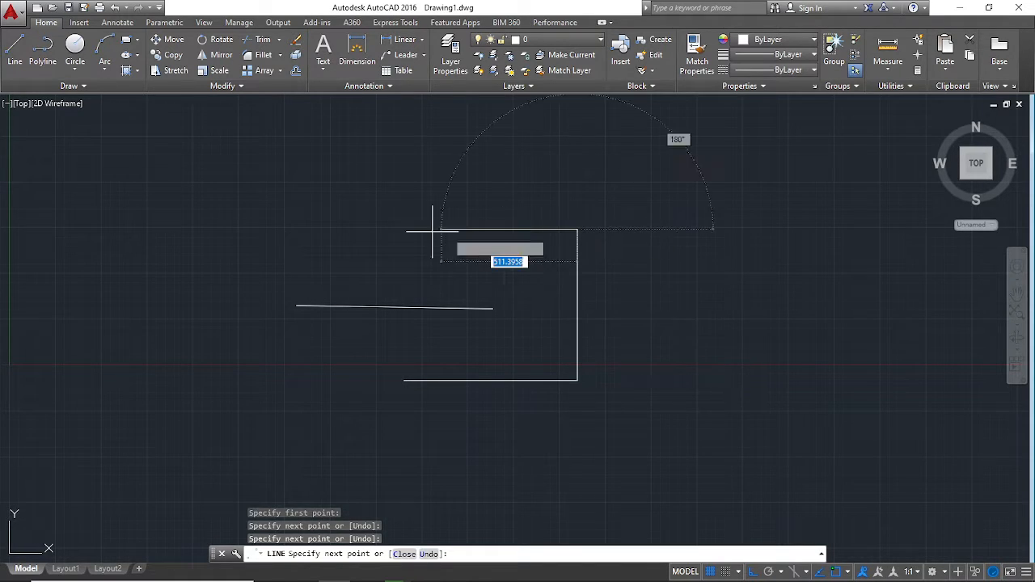
pyautogui.click(424, 230)
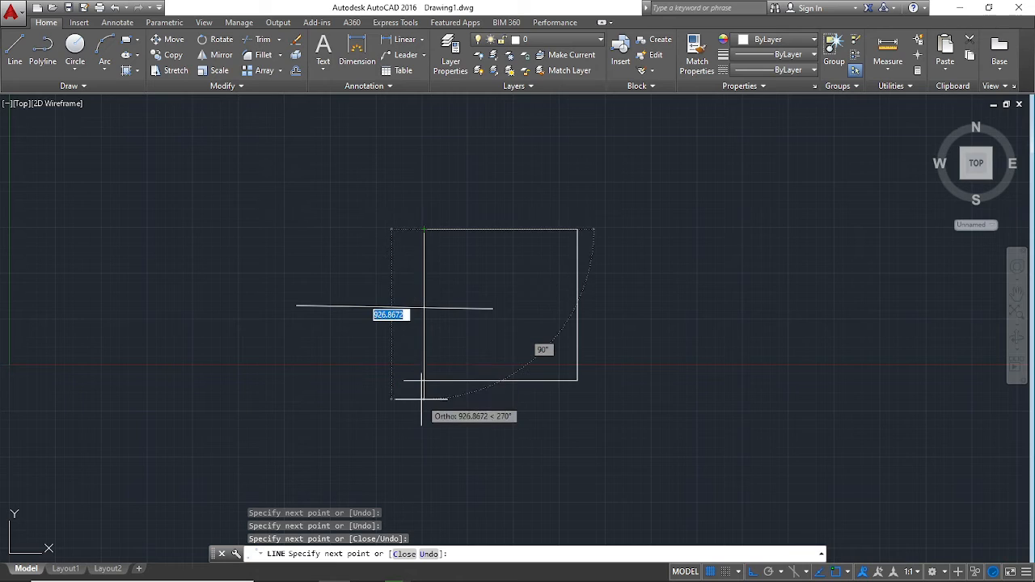
pyautogui.click(424, 398)
# - Continue the orthogonal line with seven segments to the right, forming a stepped hook shape that ends inside the outer corner
pyautogui.click(752, 399)
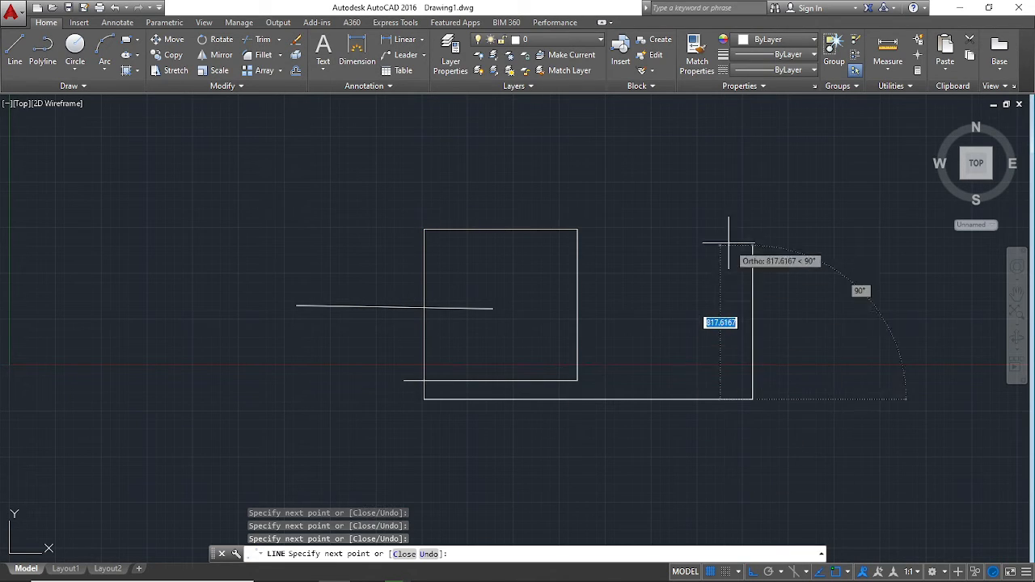
pyautogui.click(732, 231)
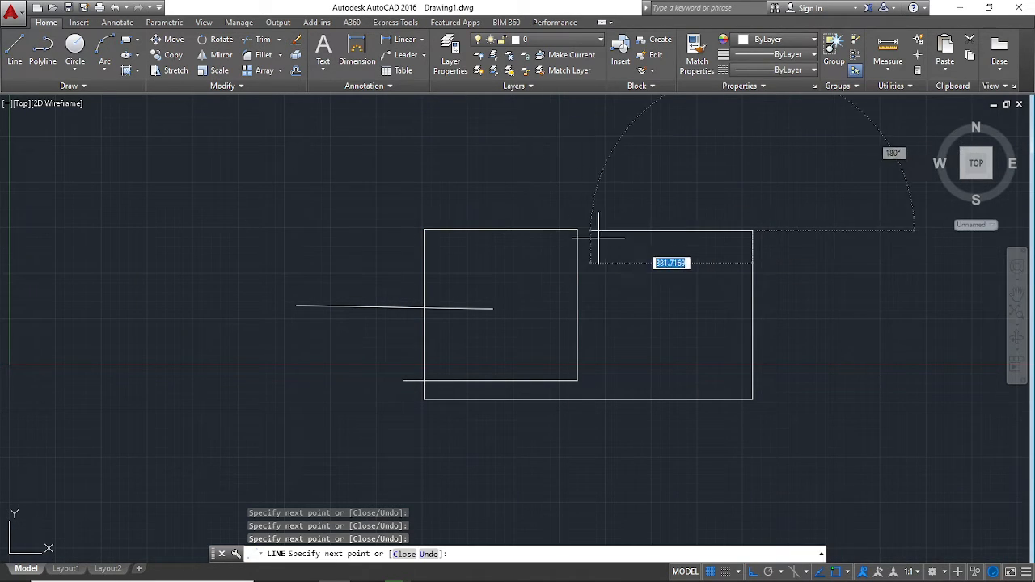
pyautogui.click(673, 231)
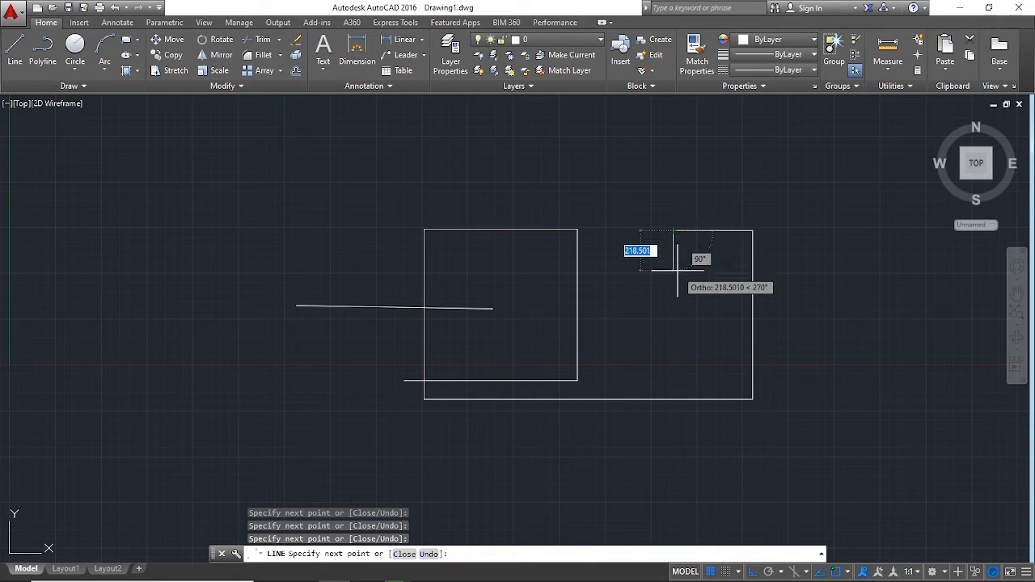
pyautogui.click(700, 287)
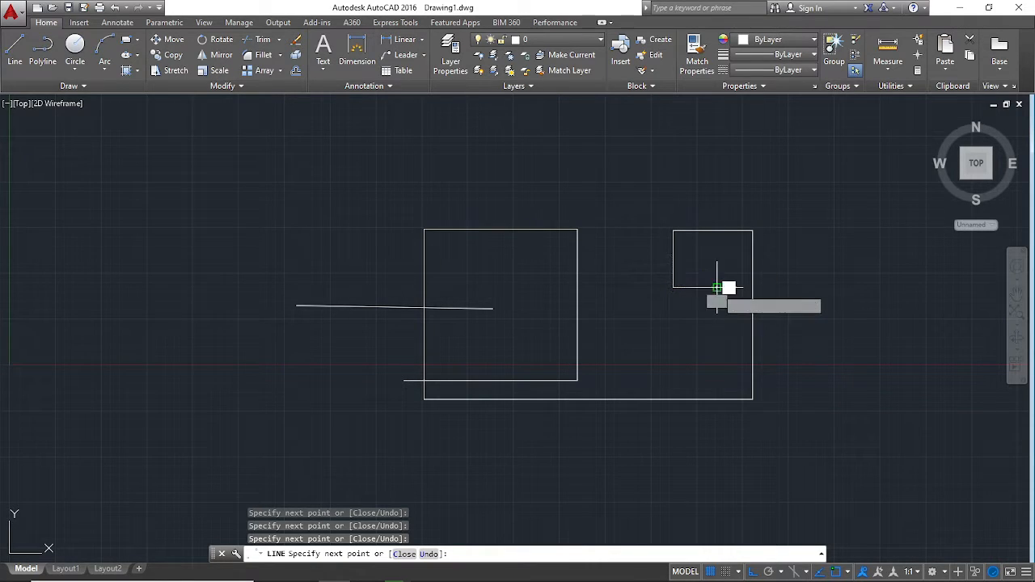
pyautogui.click(717, 287)
pyautogui.click(716, 373)
pyautogui.click(604, 372)
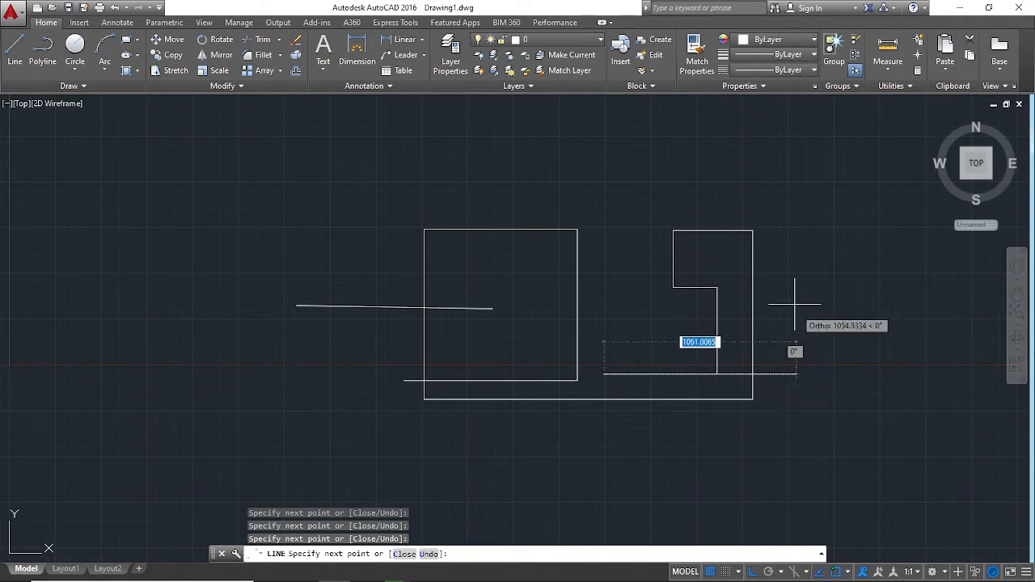
pyautogui.press('Escape')
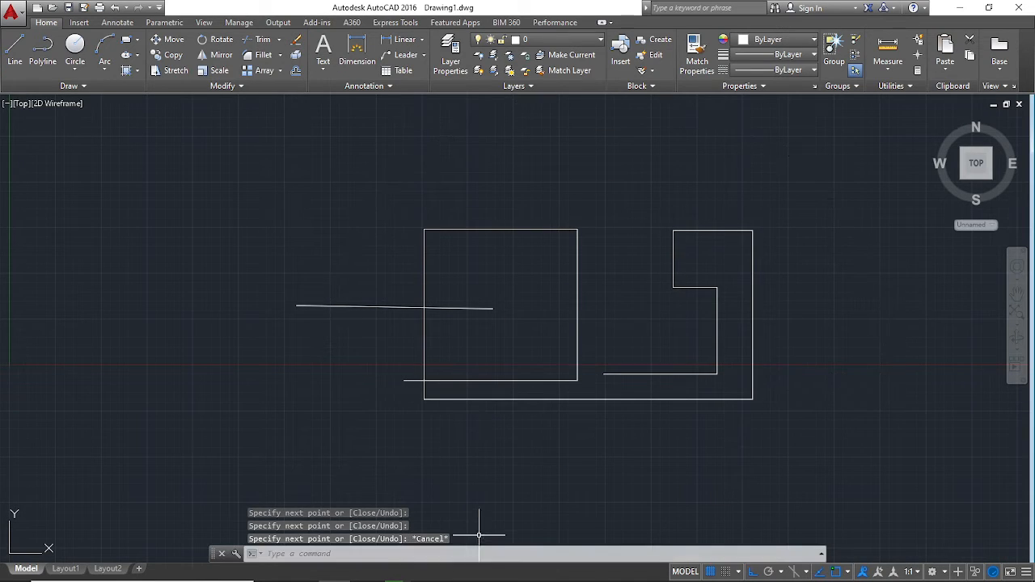
# - Erase the sloping line together with all the orthogonal segments
pyautogui.moveTo(839, 229)
pyautogui.mouseDown()
pyautogui.moveTo(458, 156)
pyautogui.moveTo(474, 526)
pyautogui.moveTo(785, 288)
pyautogui.mouseUp()
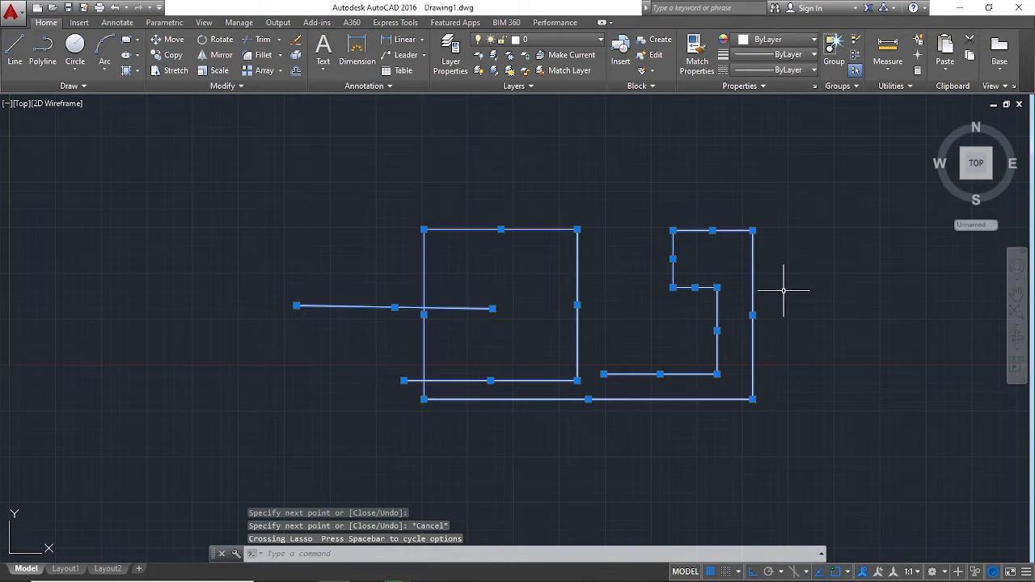
pyautogui.press('Delete')
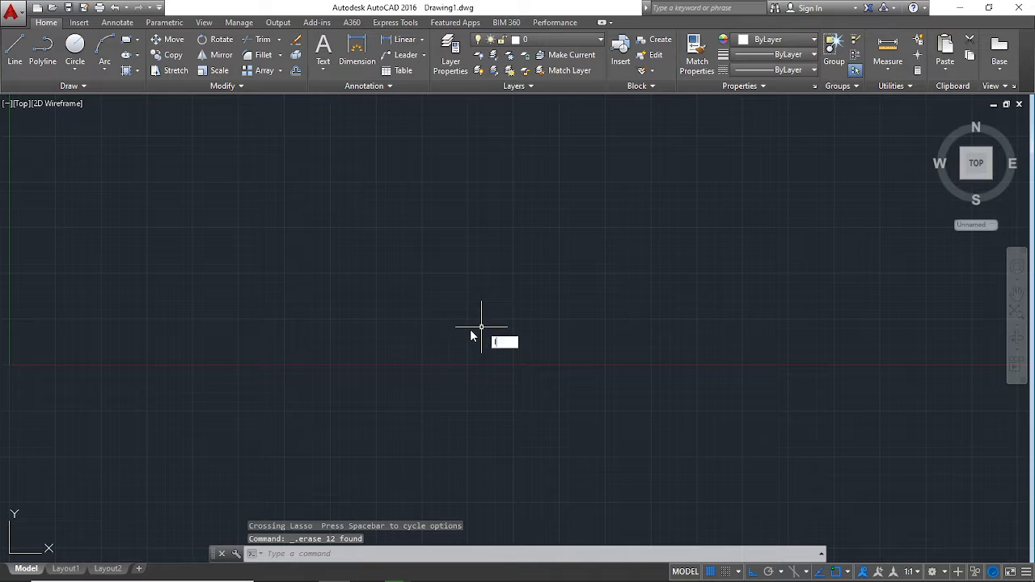
pyautogui.write('l')
pyautogui.press('space')
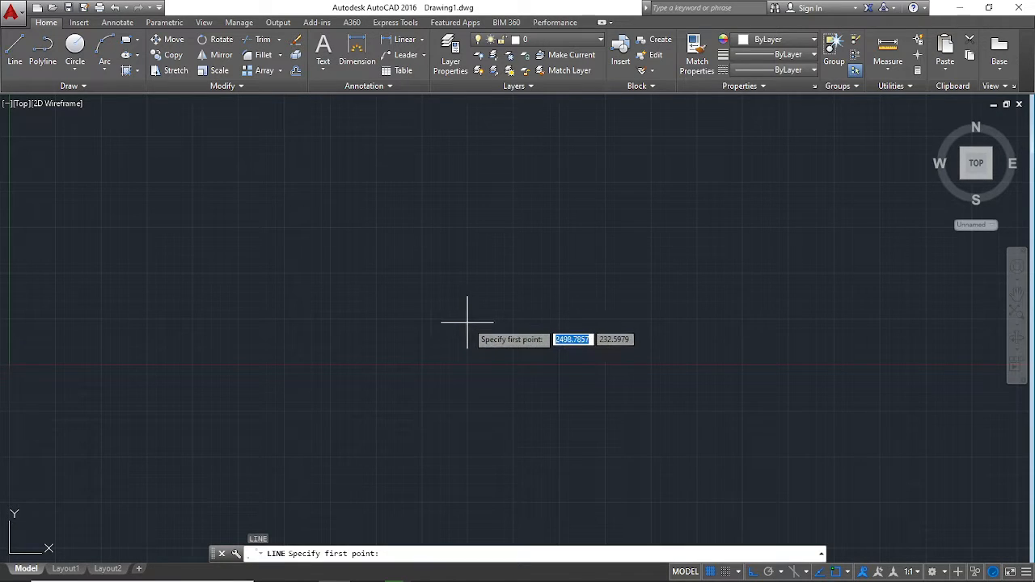
pyautogui.click(467, 322)
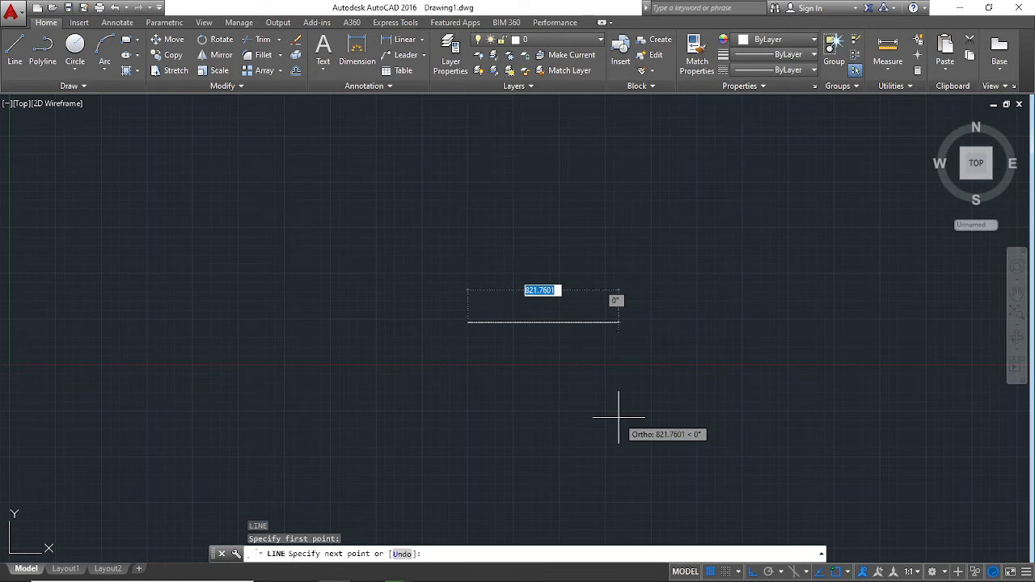
pyautogui.press('Escape')
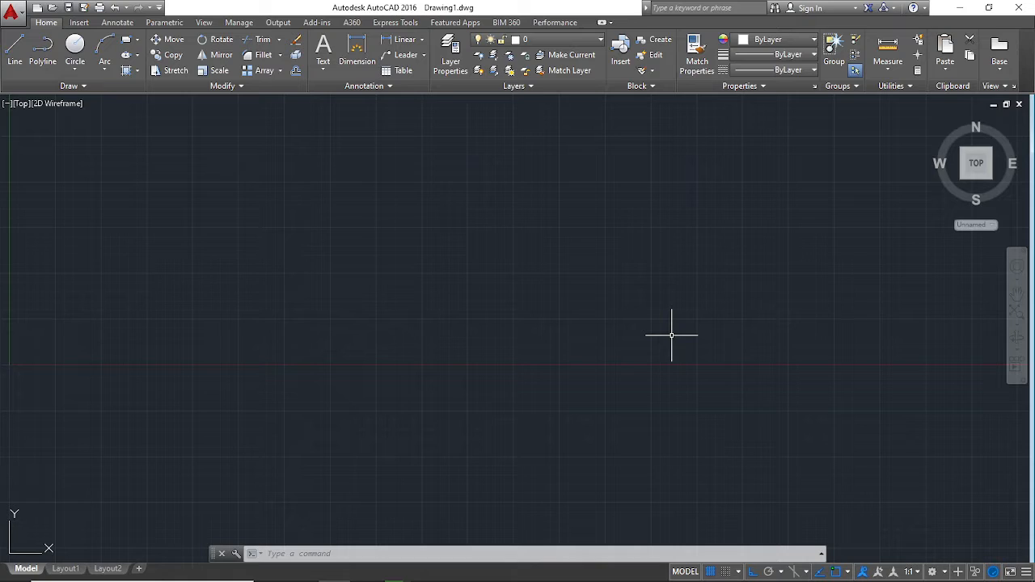
# - Turn Polar Tracking on in place of Ortho mode
pyautogui.click(769, 572)
pyautogui.click(755, 573)
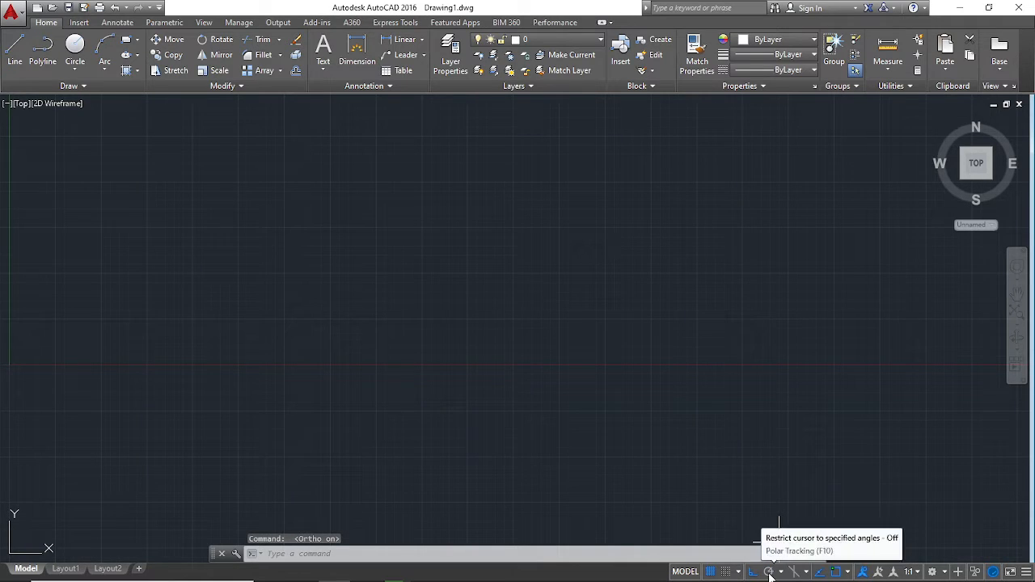
pyautogui.click(768, 573)
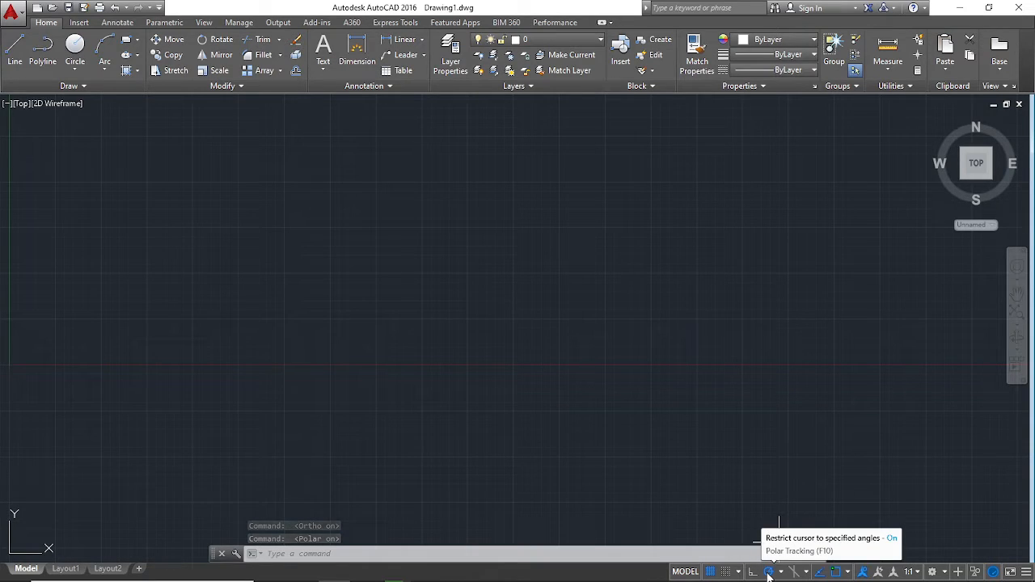
pyautogui.click(768, 572)
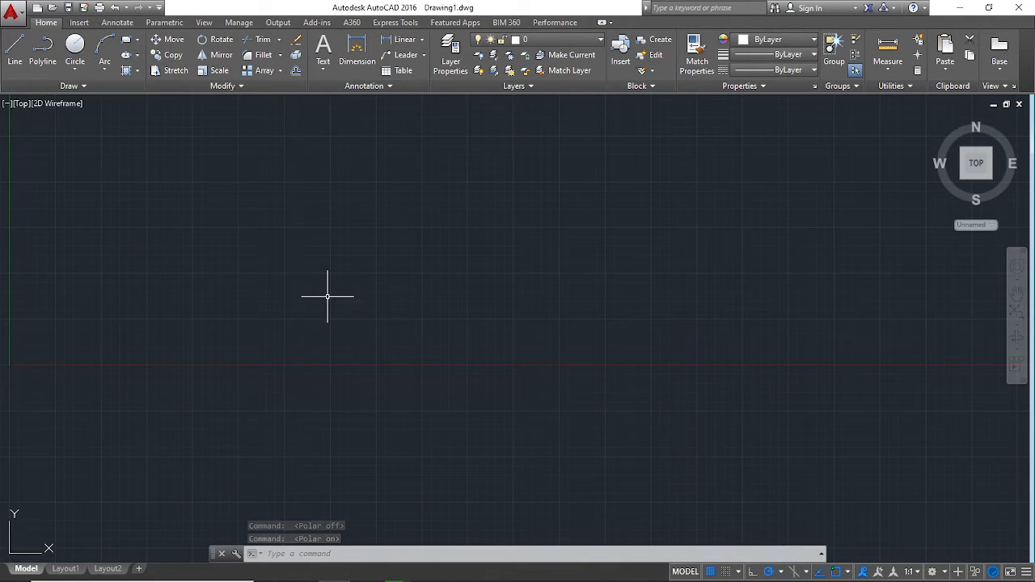
pyautogui.write('l')
pyautogui.press('Return')
pyautogui.click(358, 323)
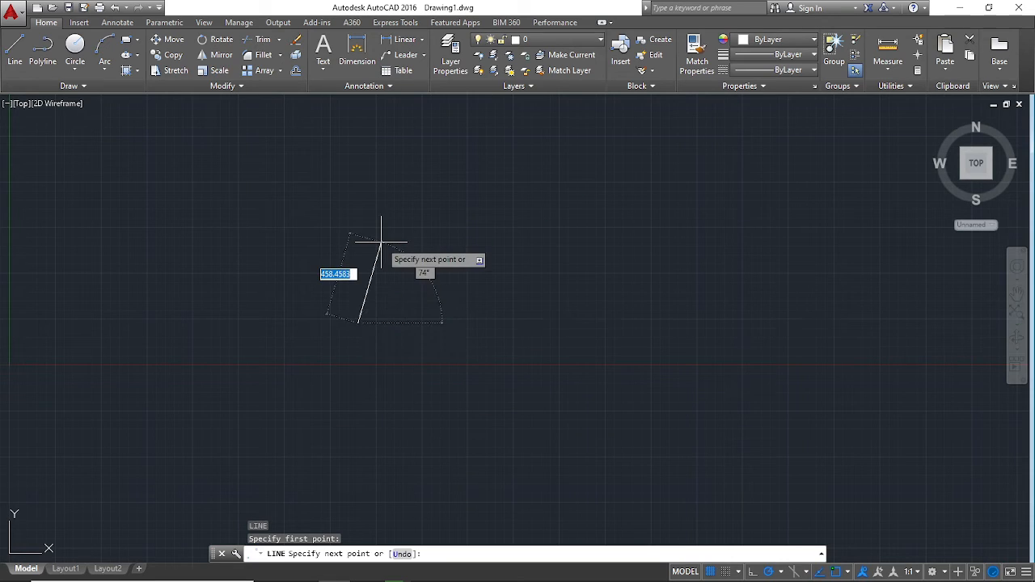
pyautogui.press('Escape')
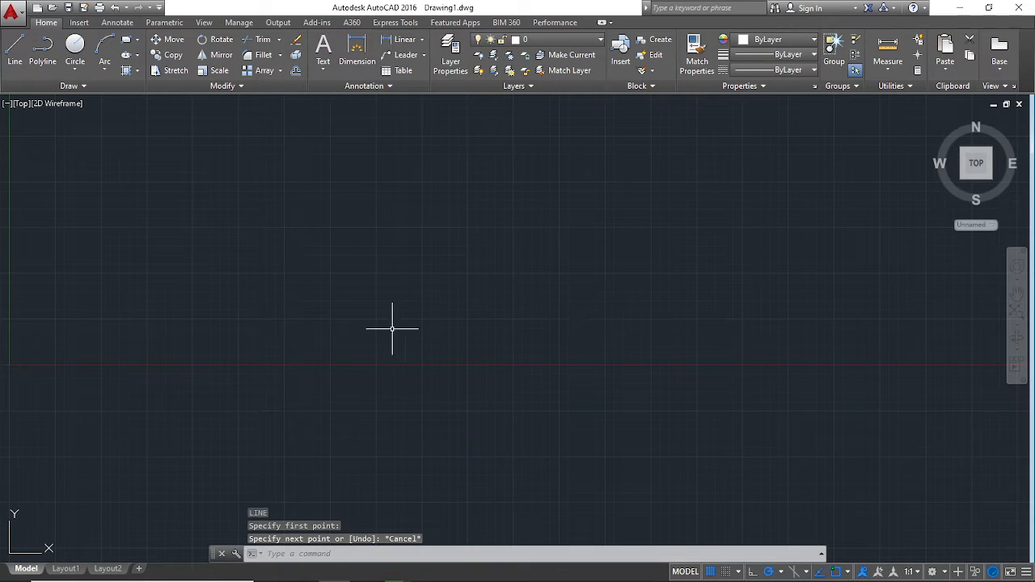
# - Review the increment angle choices in the Polar Tracking settings, cancel the dialog, and pick the 30, 60, 90, 120 angle set
pyautogui.click(780, 572)
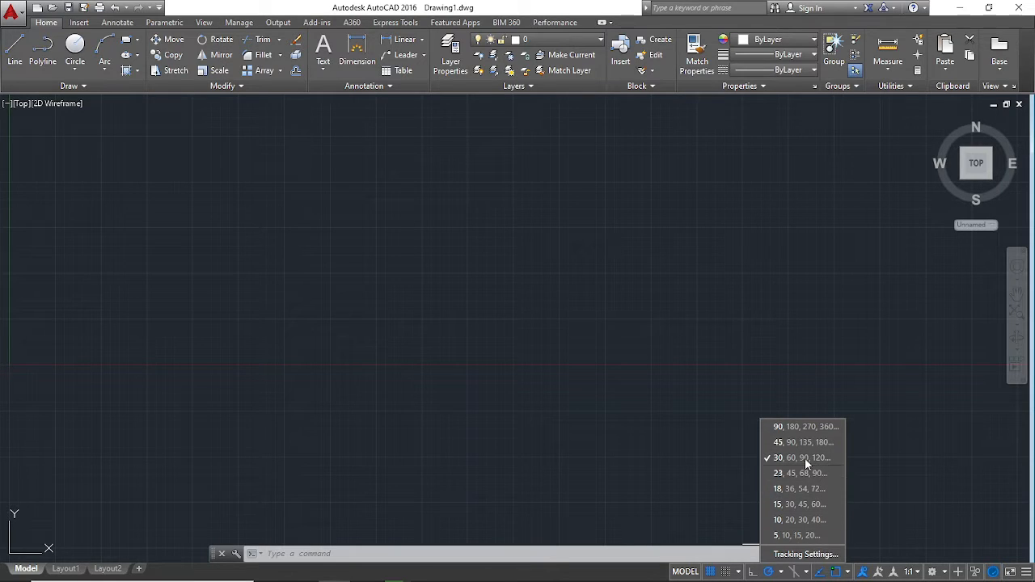
pyautogui.click(788, 553)
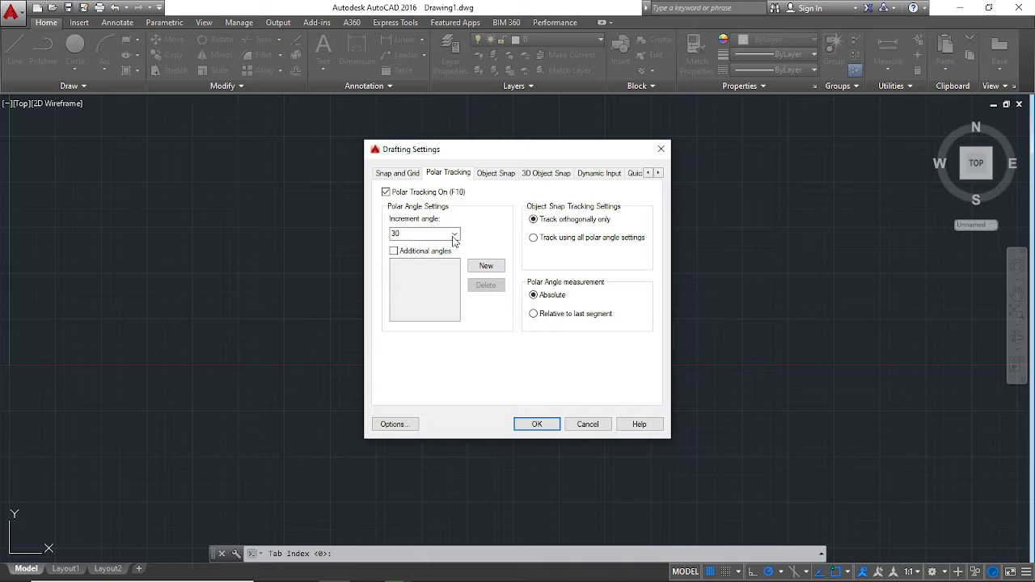
pyautogui.click(453, 238)
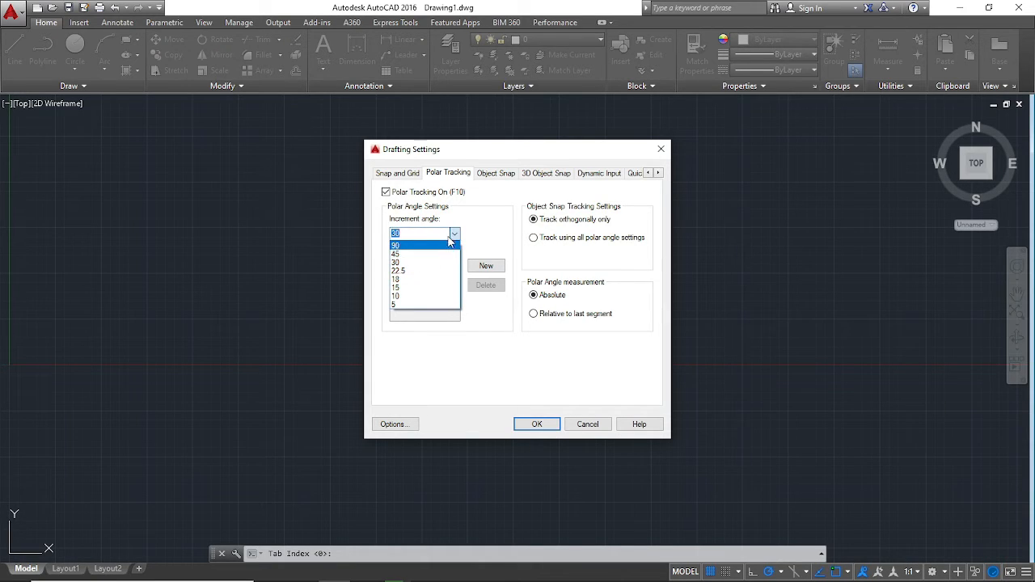
pyautogui.click(454, 234)
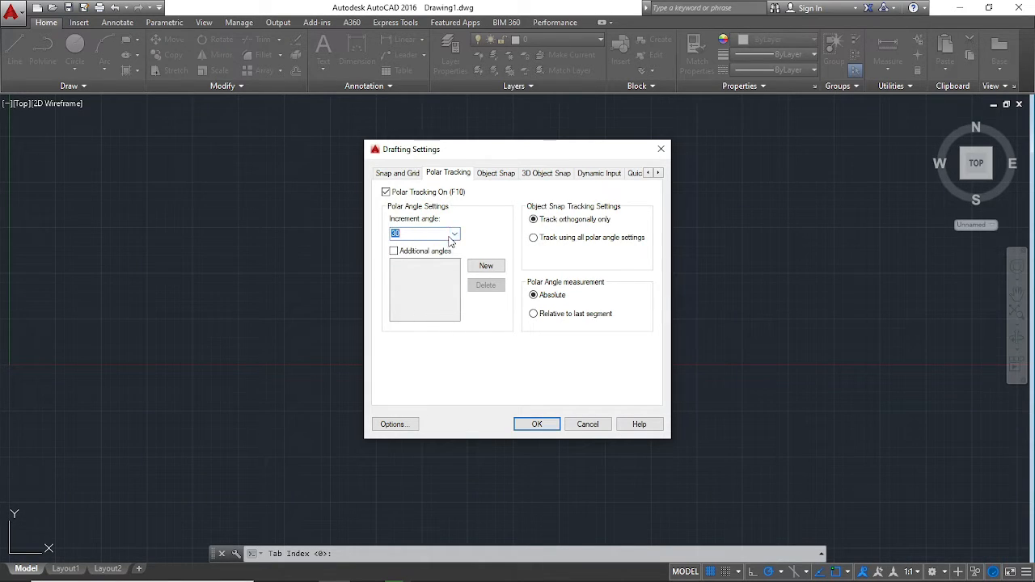
pyautogui.click(588, 425)
pyautogui.click(780, 572)
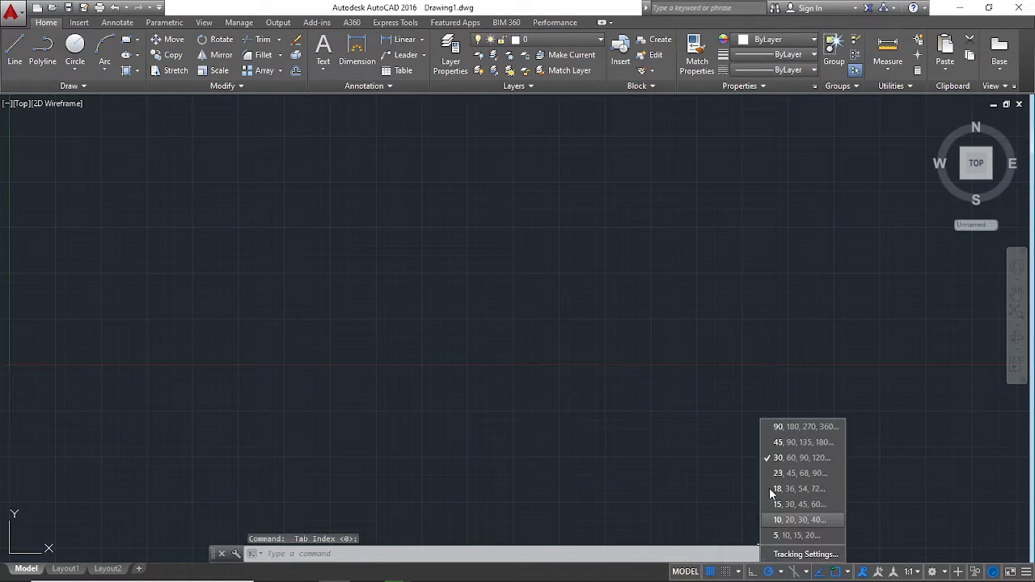
pyautogui.click(773, 457)
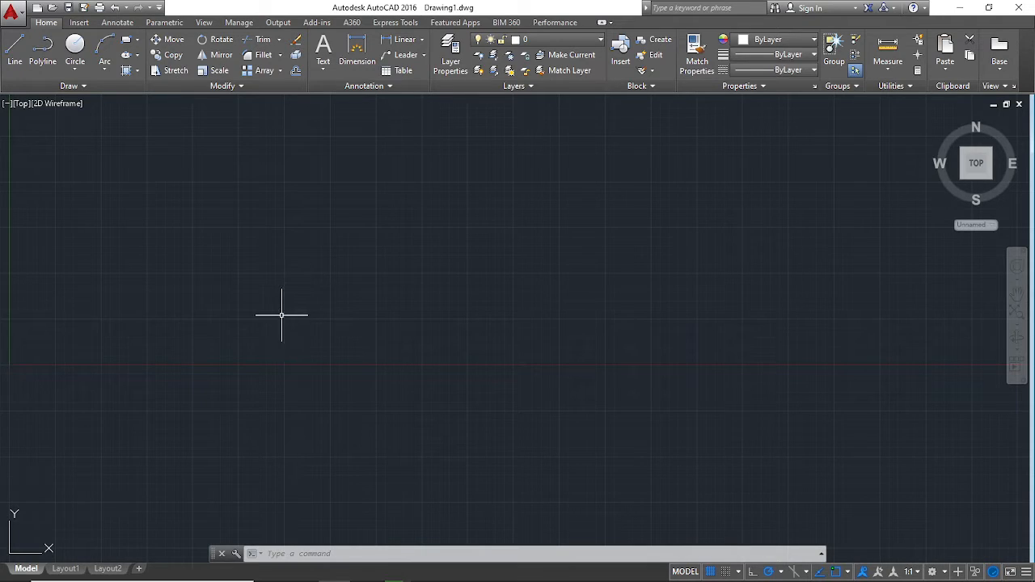
# - Erase the single practice line from the drawing area
pyautogui.click(288, 364)
pyautogui.press('Delete')
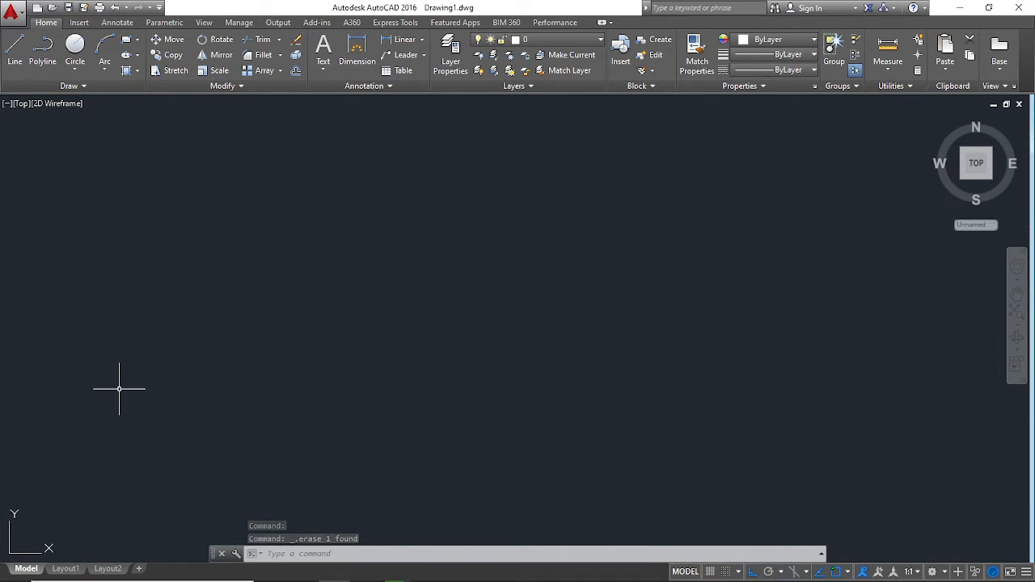
# - With Ortho mode on, start a new line with a 5-unit horizontal segment running to the right
pyautogui.write('L')
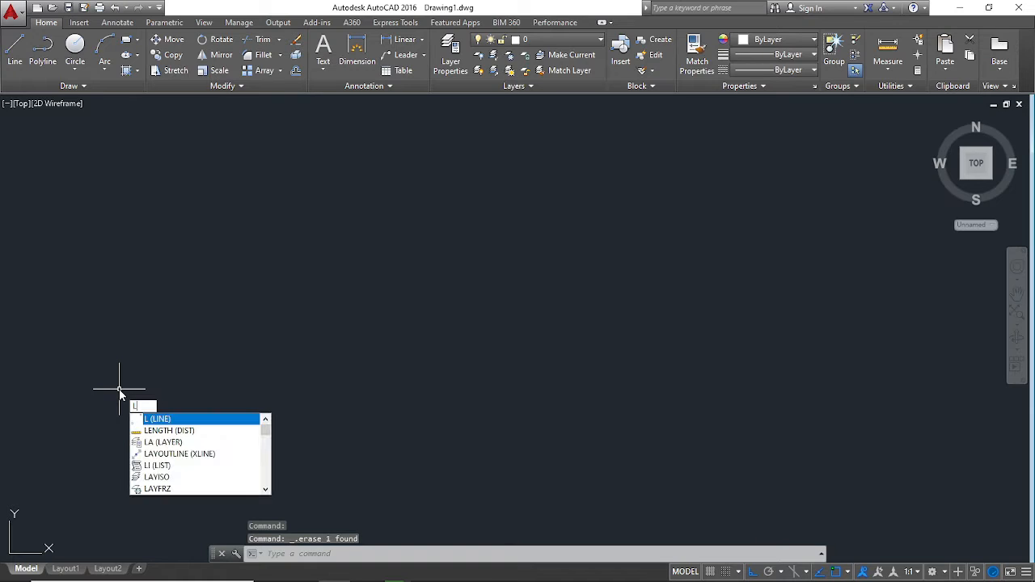
pyautogui.press('Return')
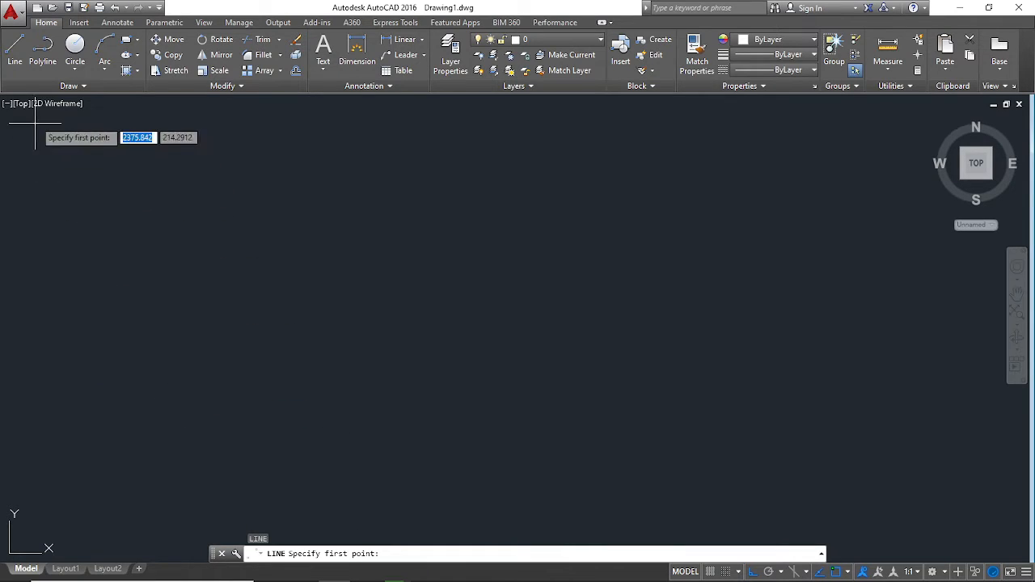
pyautogui.click(752, 573)
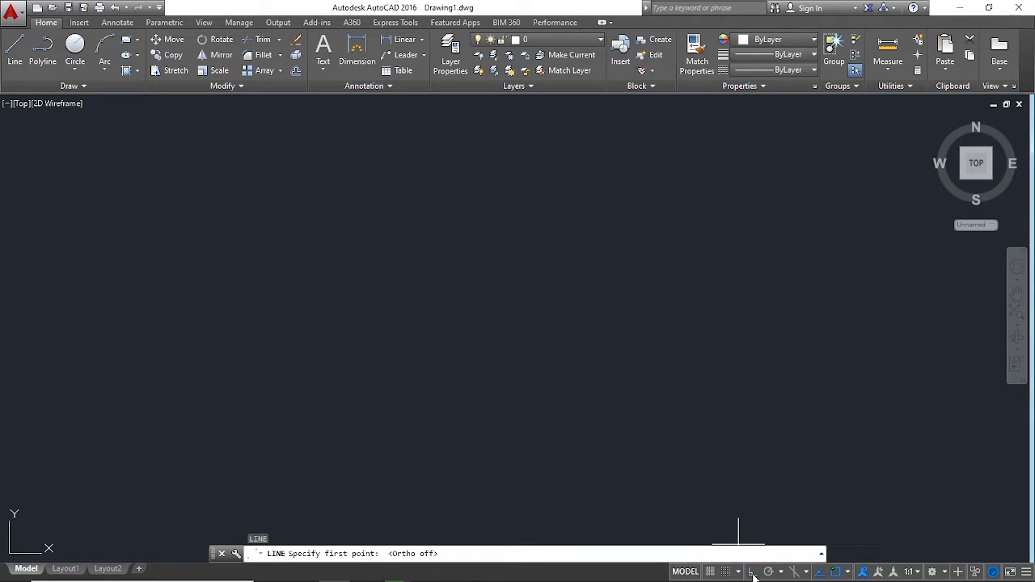
pyautogui.click(166, 369)
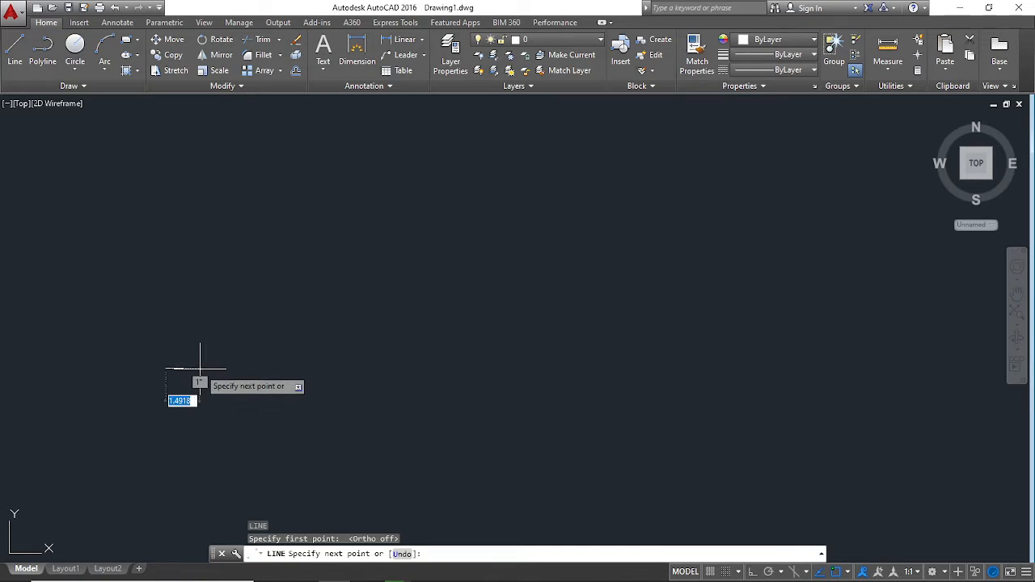
pyautogui.click(751, 573)
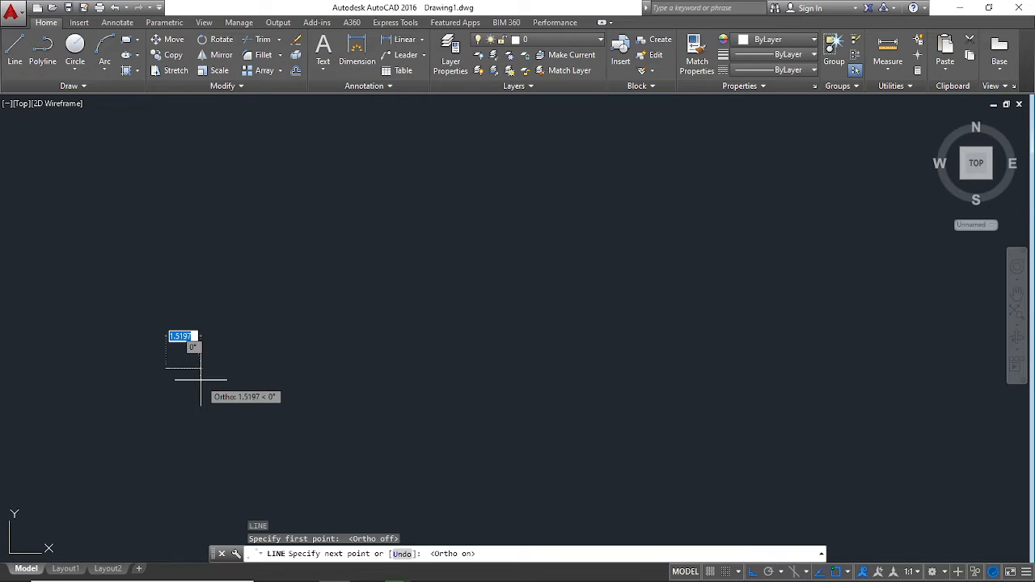
pyautogui.write('5')
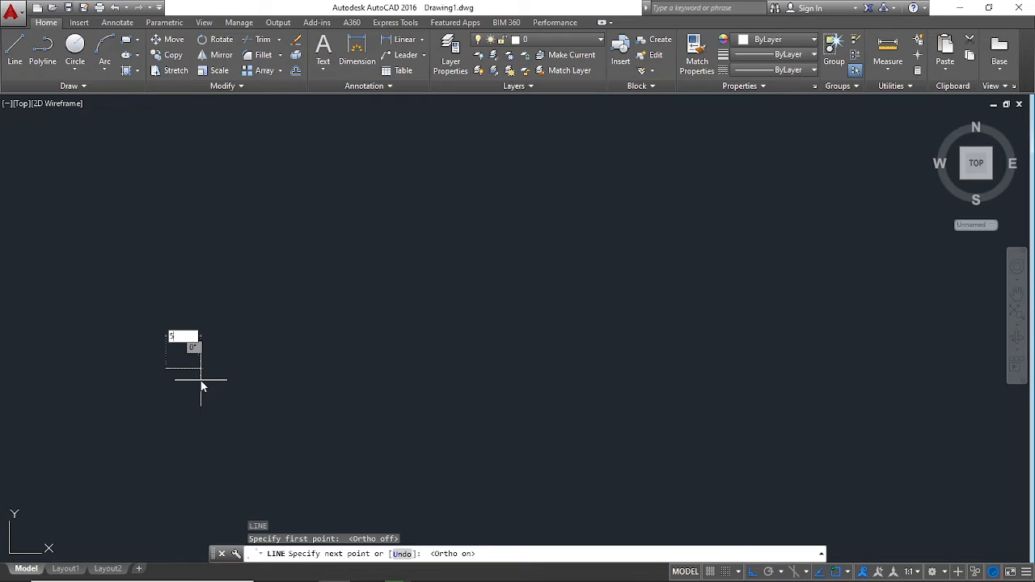
pyautogui.press('Return')
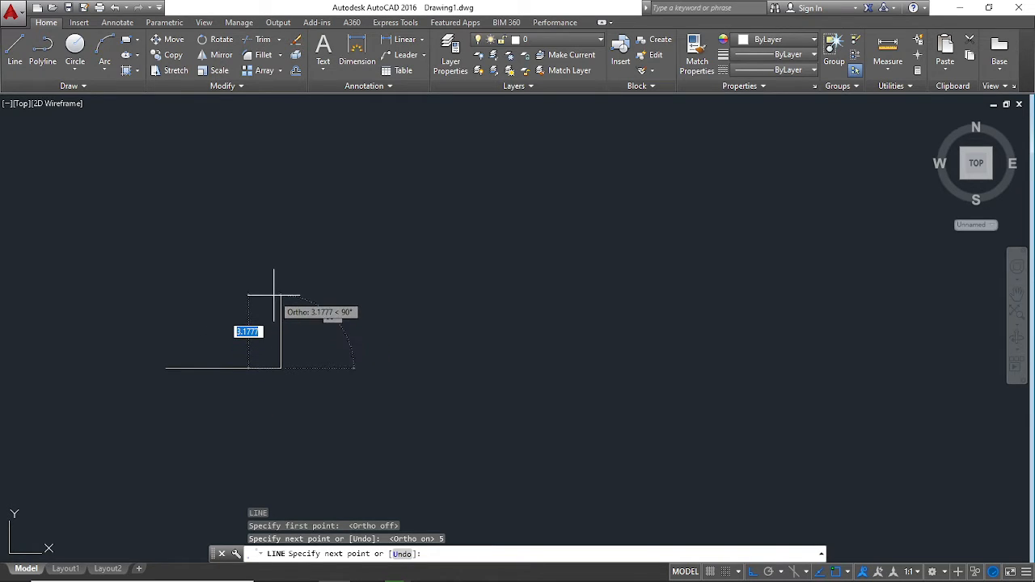
# - Continue the line 5 units upward and 5 units to the left, and finish the square with the Close option
pyautogui.write('5')
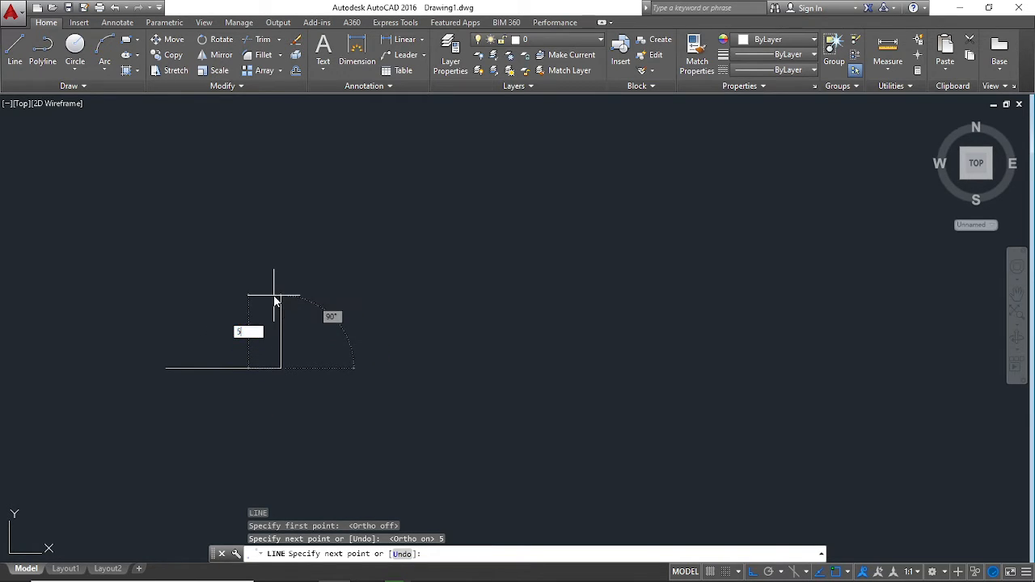
pyautogui.press('Return')
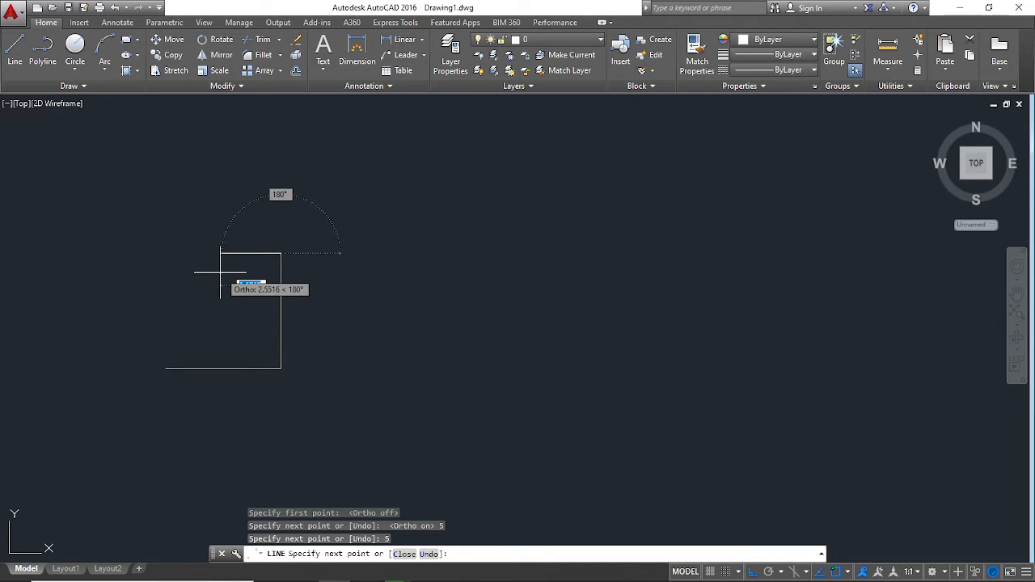
pyautogui.write('5')
pyautogui.press('Return')
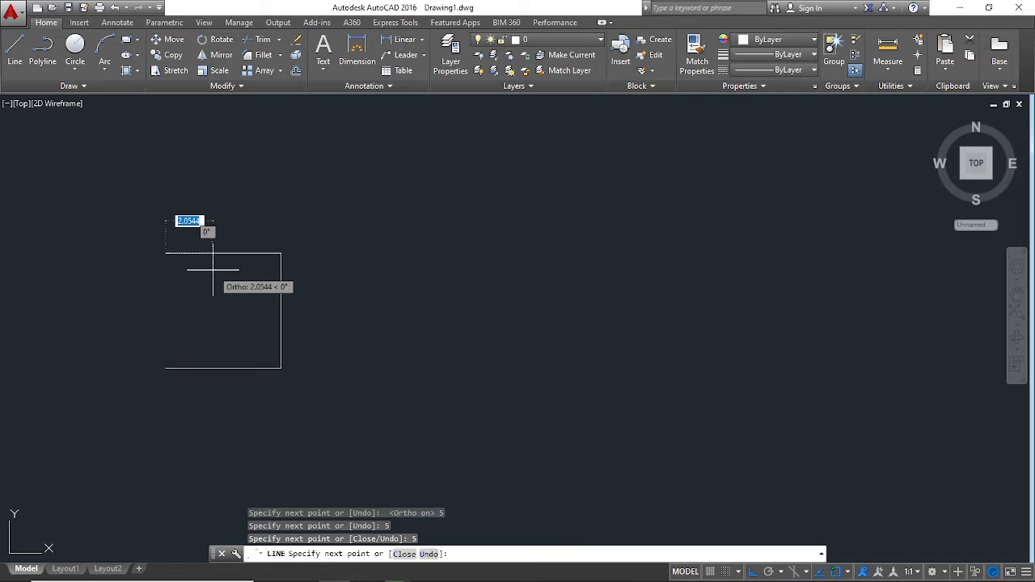
pyautogui.write('c')
pyautogui.press('Return')
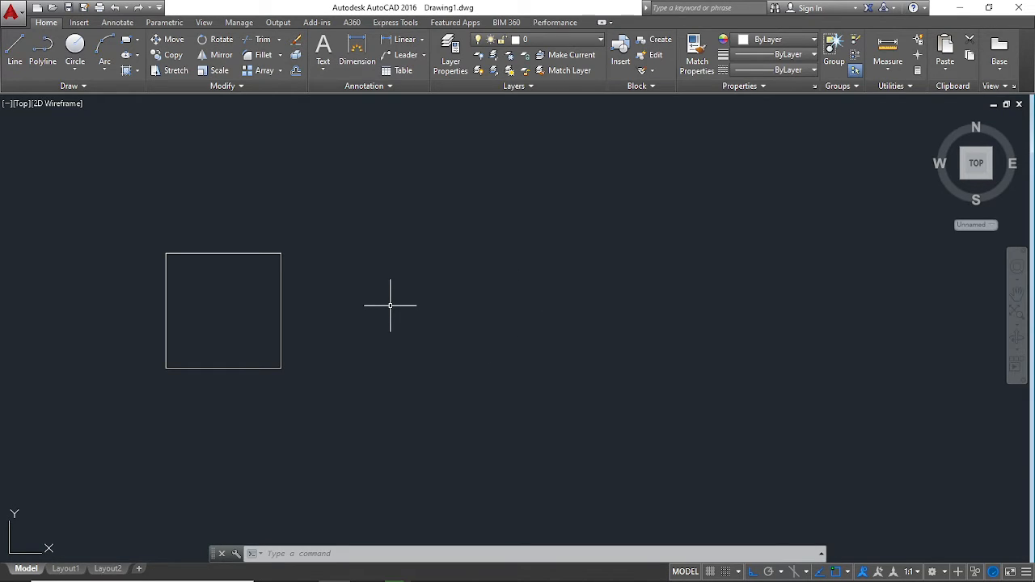
pyautogui.press('Return')
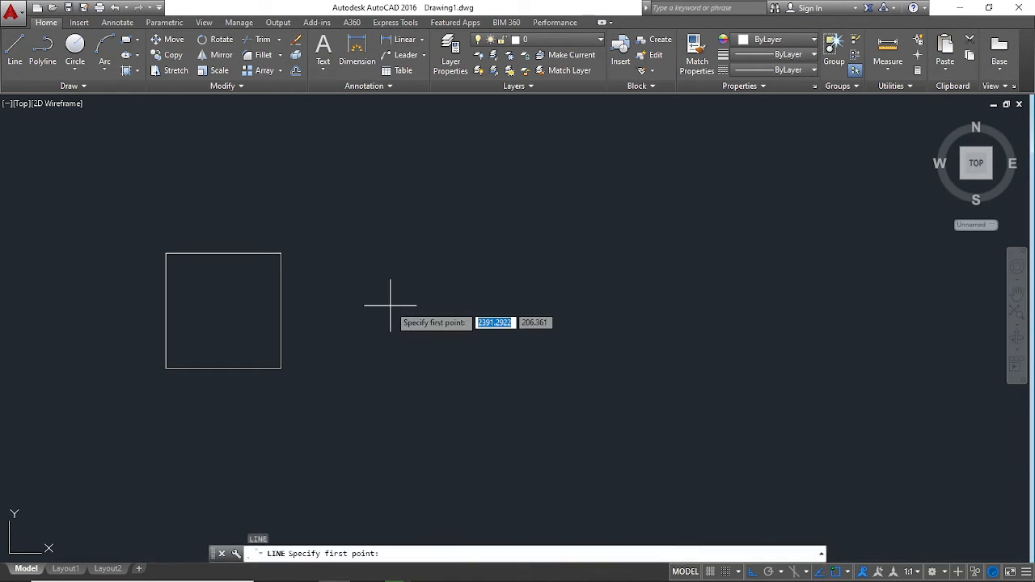
pyautogui.click(391, 365)
pyautogui.write('5')
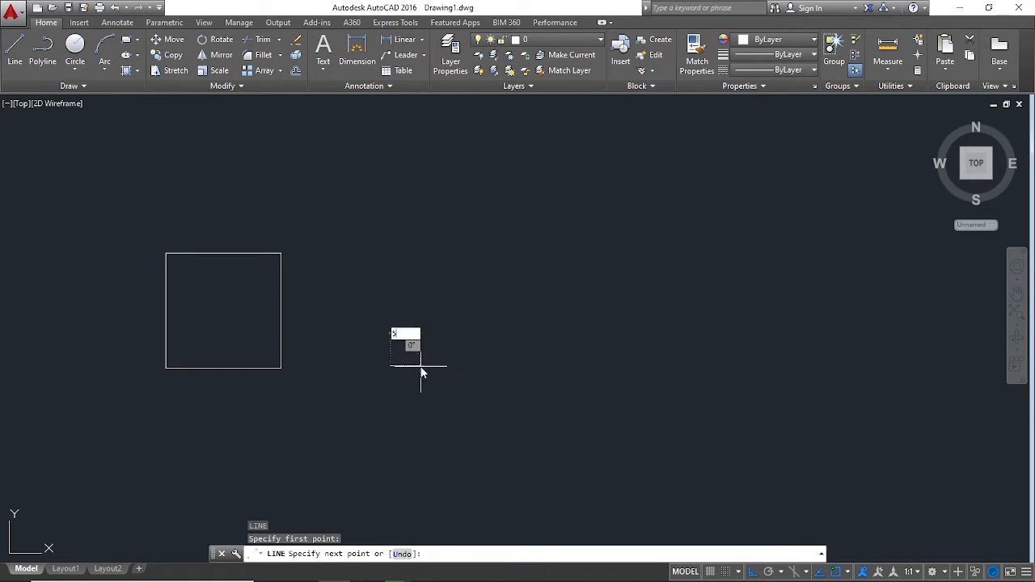
pyautogui.press('Return')
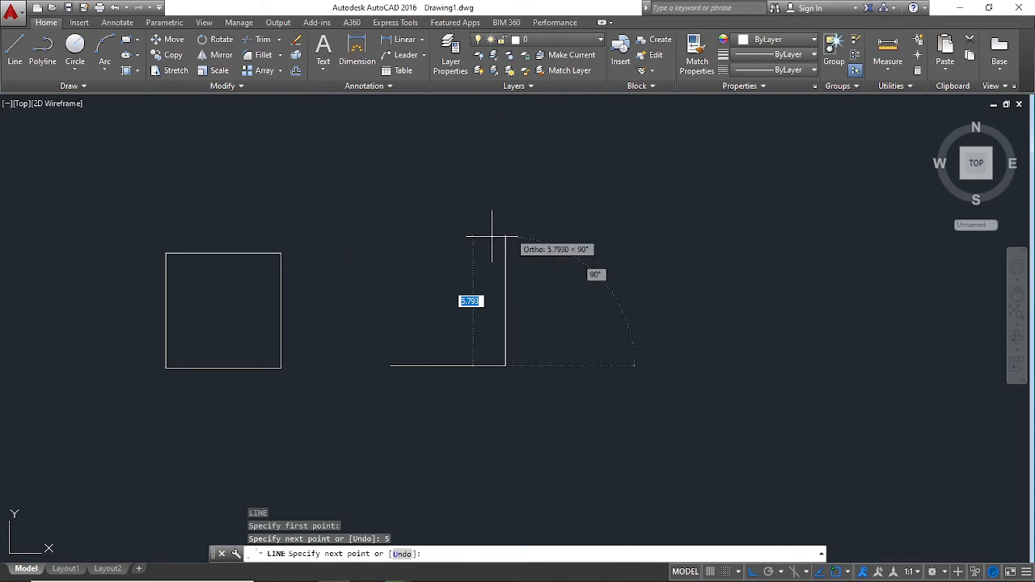
pyautogui.press('Escape')
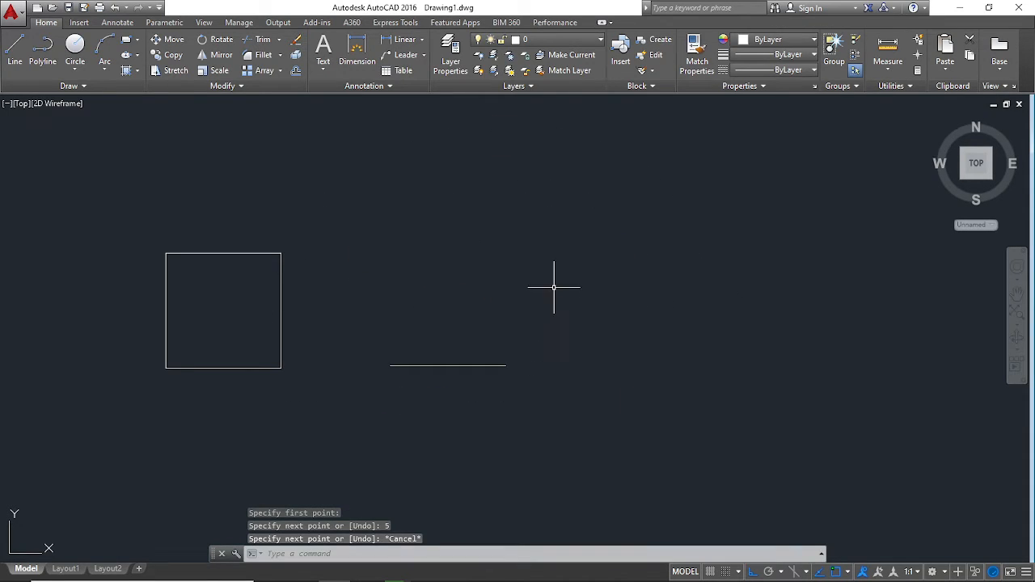
pyautogui.click(480, 364)
pyautogui.press('Delete')
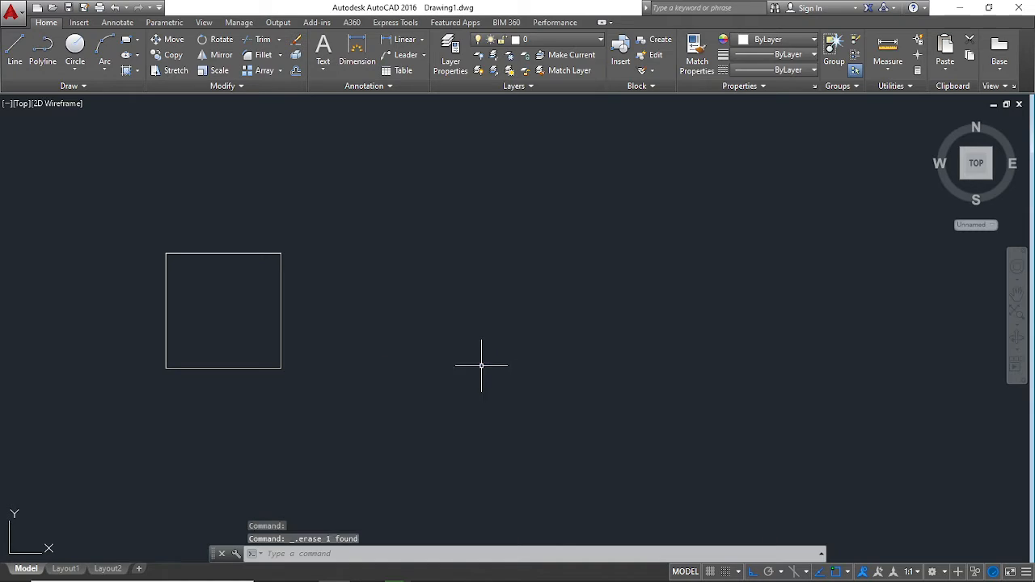
# - With Polar Tracking on, draw a triangle right of the square from 5-unit segments at 0° and 120°, finished with the Close option
pyautogui.click(768, 573)
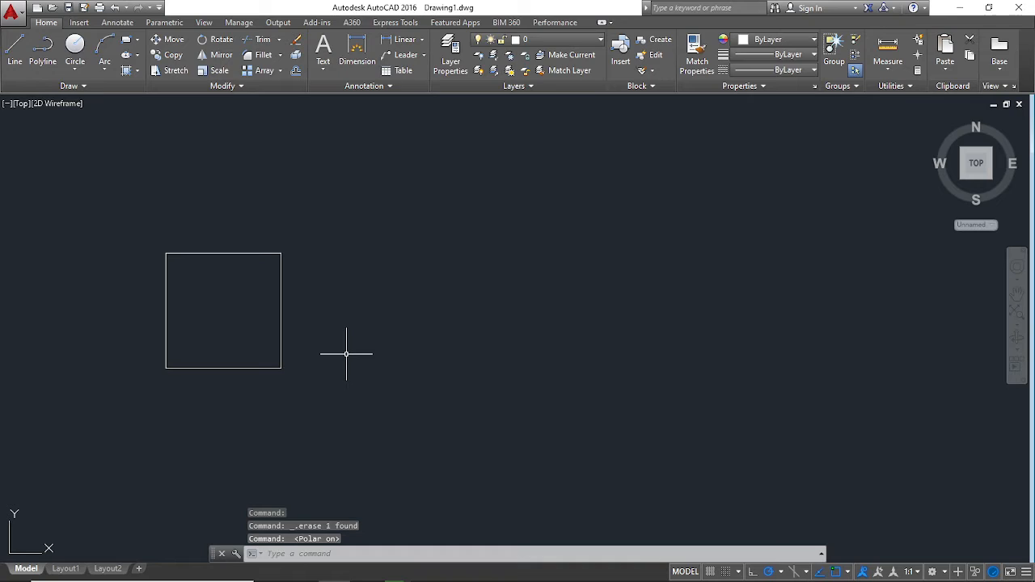
pyautogui.write('l')
pyautogui.press('Return')
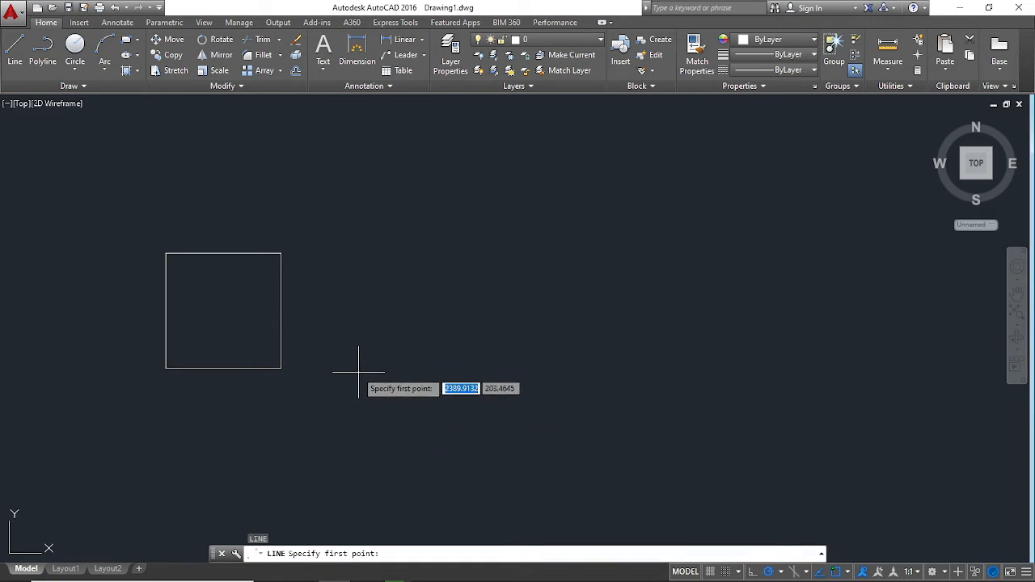
pyautogui.click(351, 365)
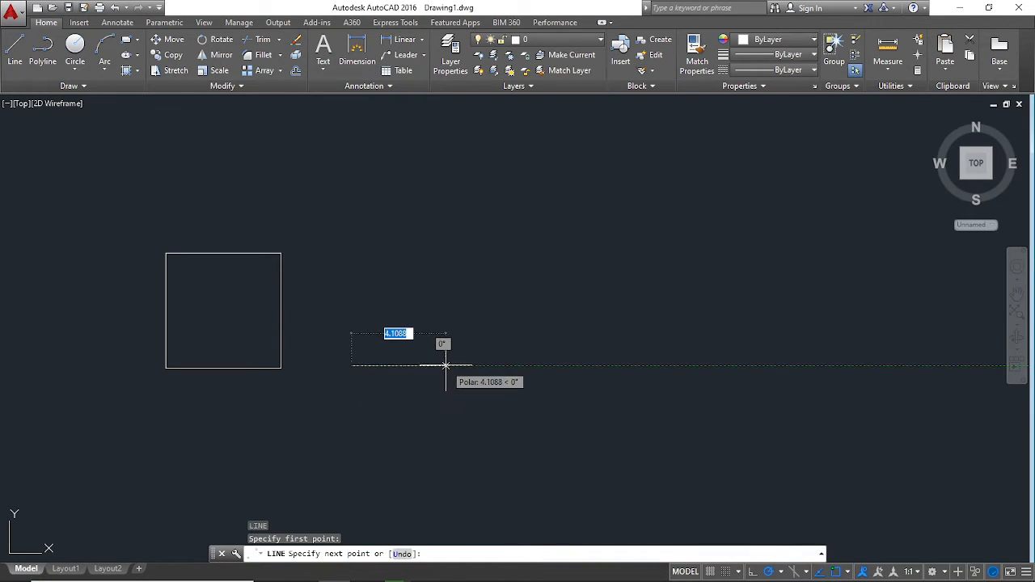
pyautogui.write('5')
pyautogui.press('Return')
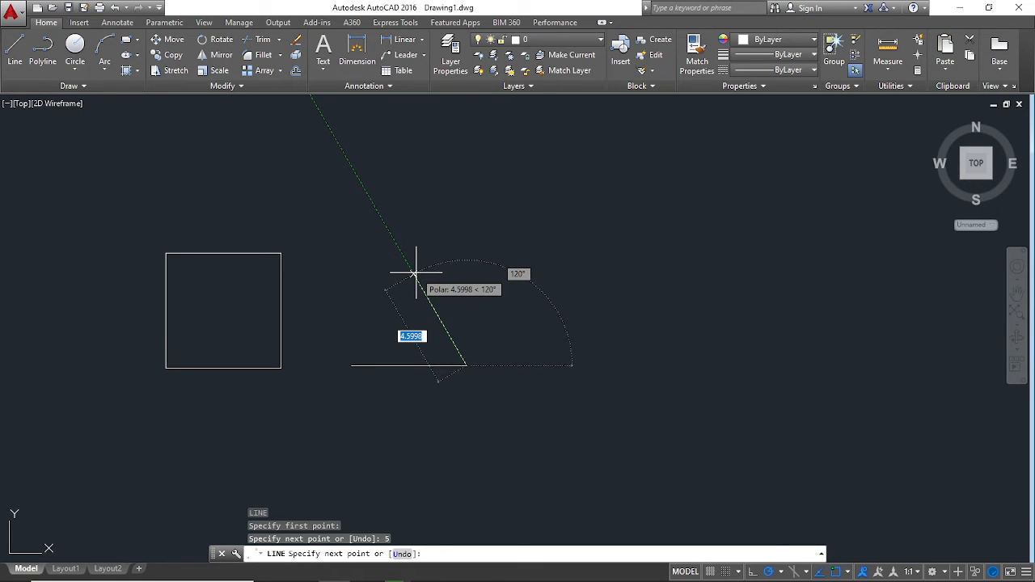
pyautogui.write('5')
pyautogui.press('Return')
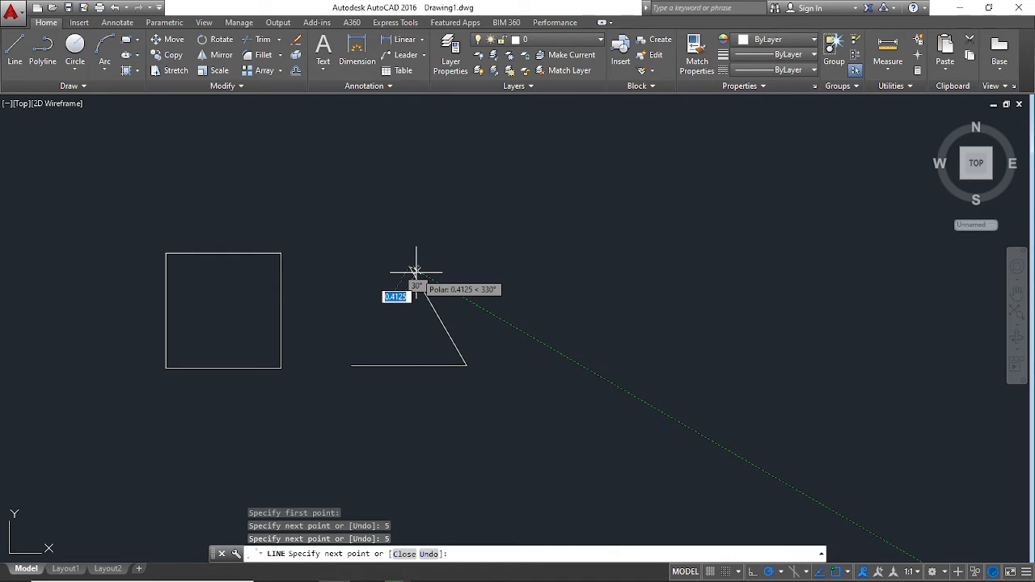
pyautogui.write('c')
pyautogui.press('Return')
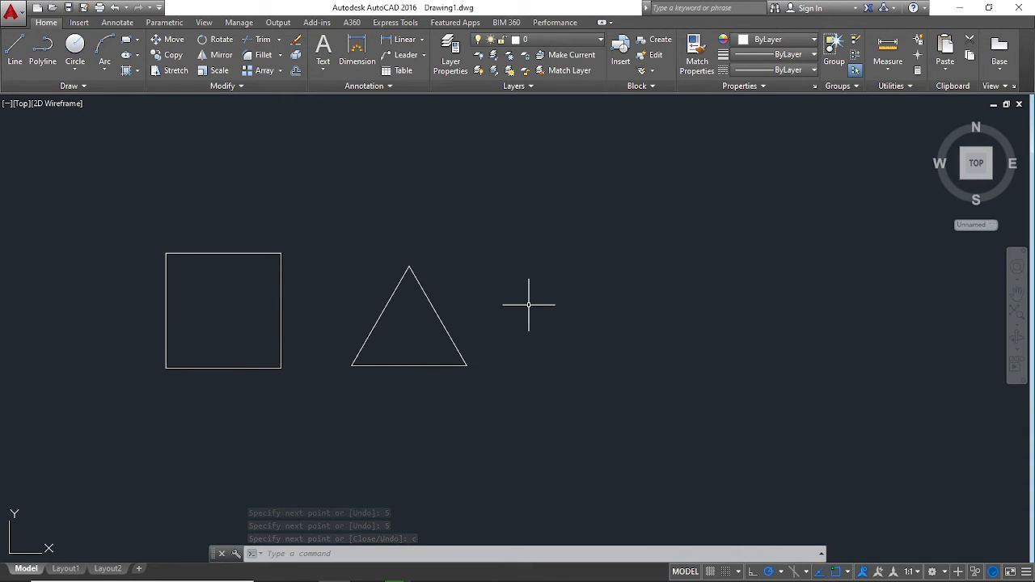
pyautogui.moveTo(623, 315); pyautogui.dragTo(490, 314, button='middle')
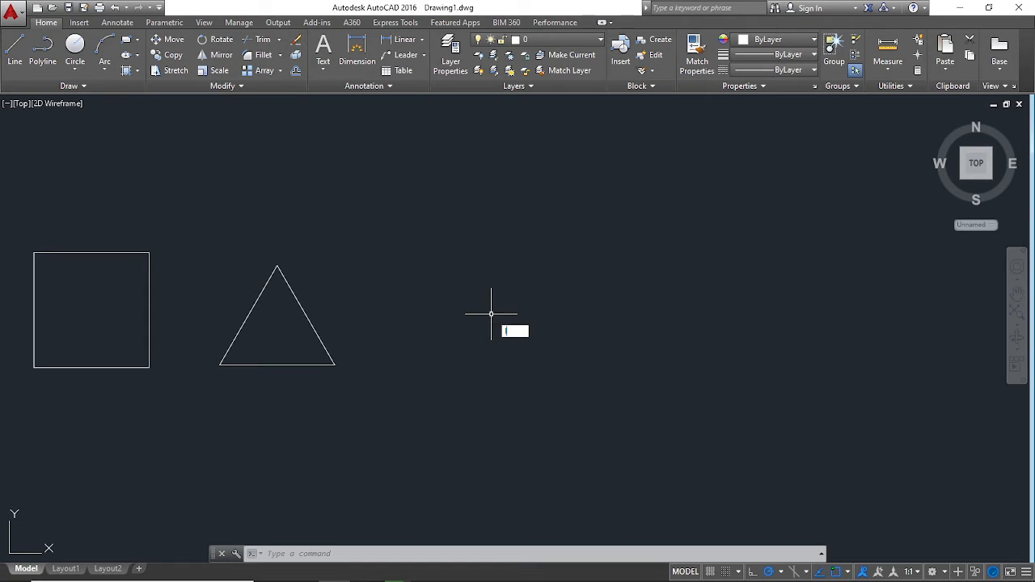
pyautogui.press('Return')
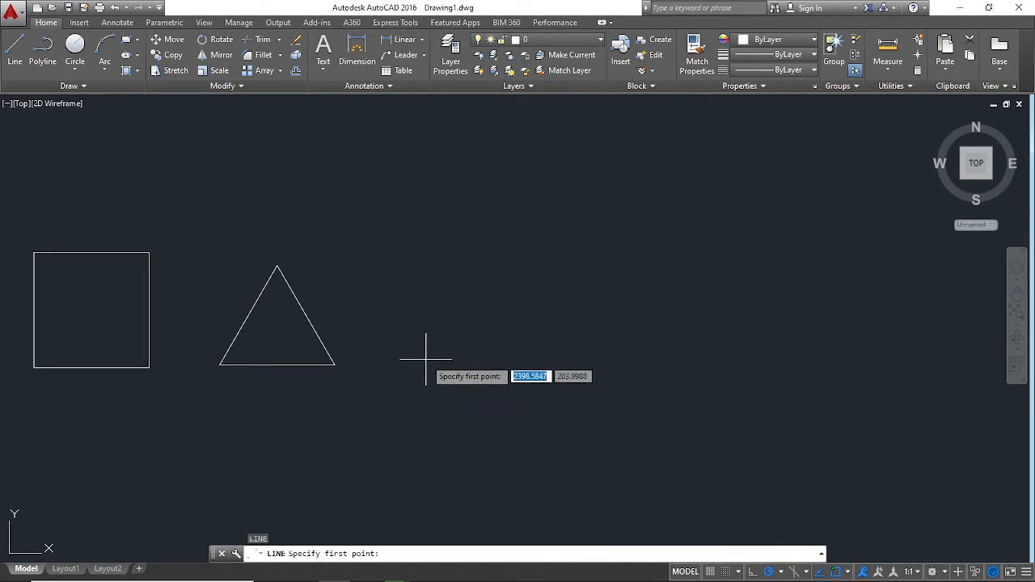
pyautogui.click(471, 355)
# - Start a hexagon outline with the Line command right of the triangle, drawing 5-unit segments at 0° and 60°
pyautogui.write('l')
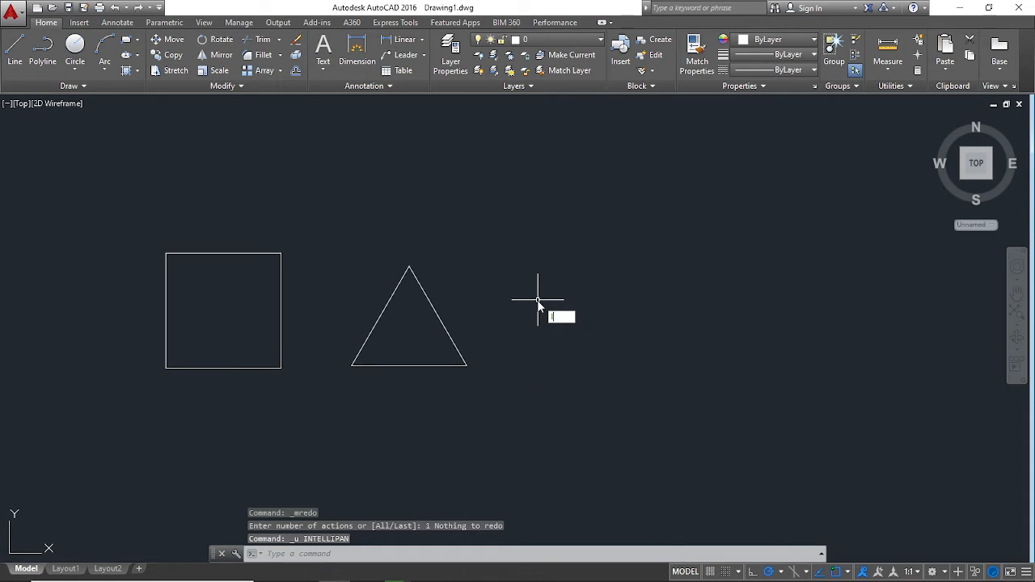
pyautogui.press('Return')
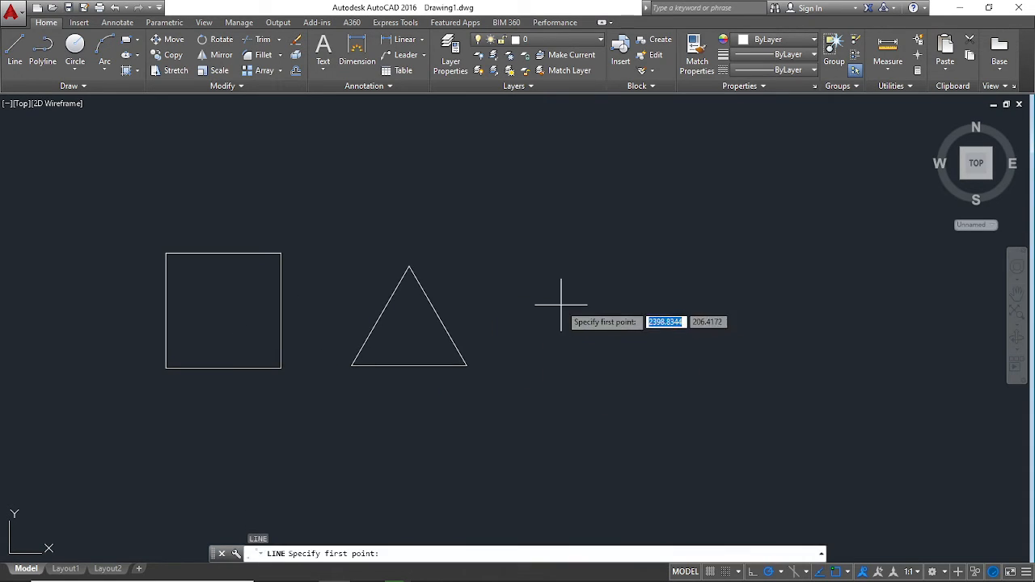
pyautogui.click(582, 356)
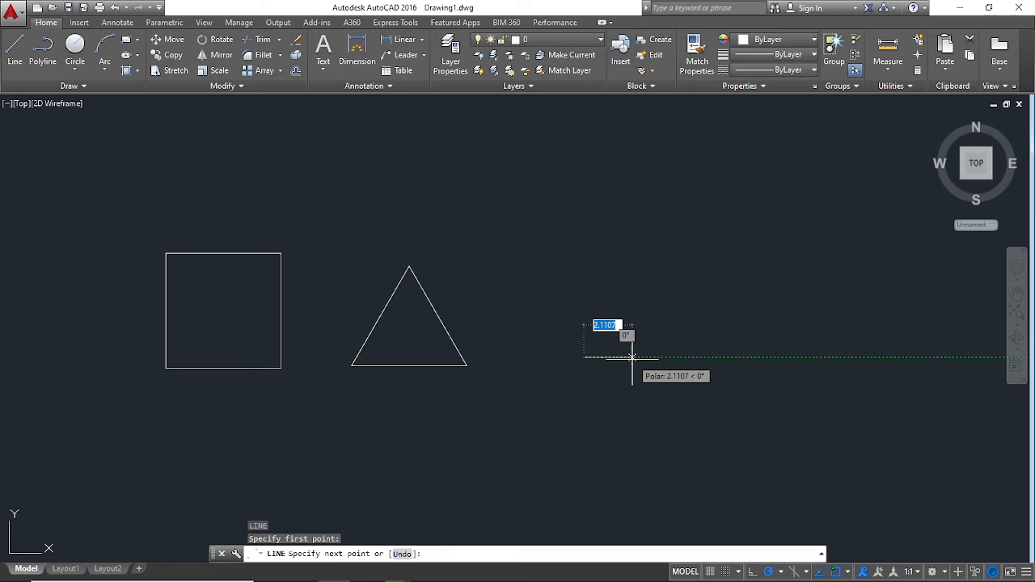
pyautogui.write('5')
pyautogui.press('Return')
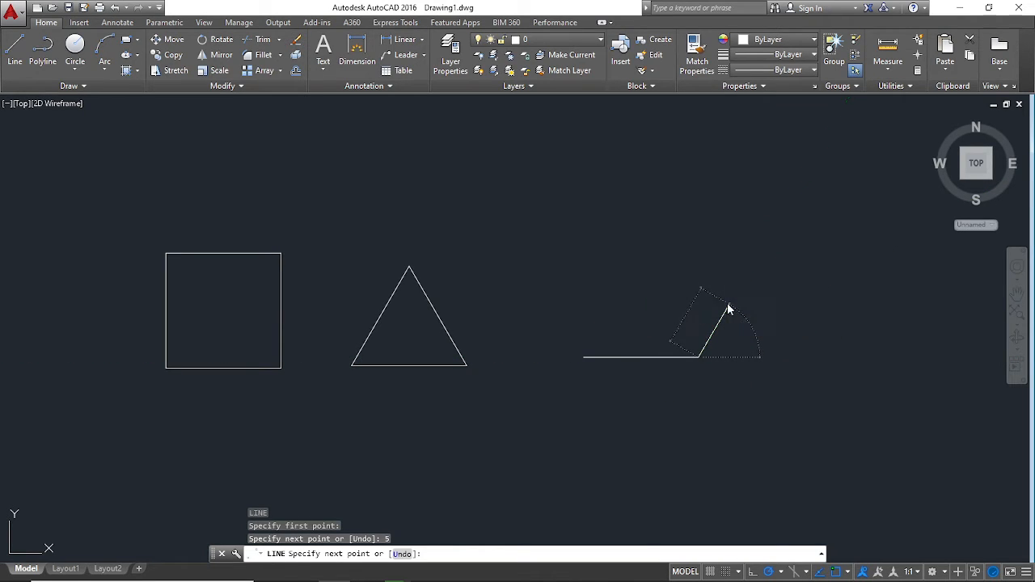
pyautogui.write('5')
pyautogui.press('Return')
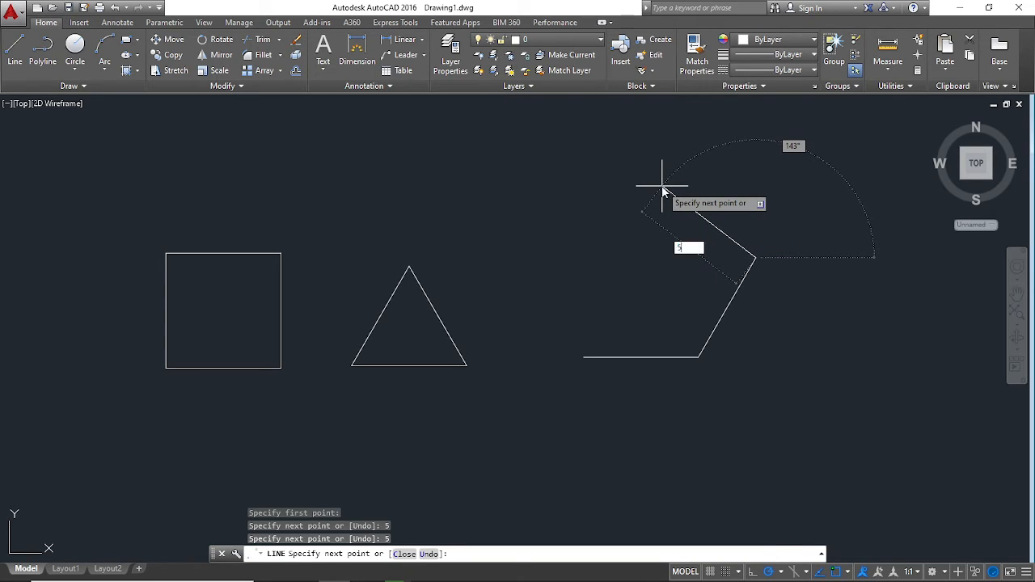
# - Try to continue the outline with three 5-unit segments, one at about 143°, one at 180° and one sloping downward
pyautogui.press('Return')
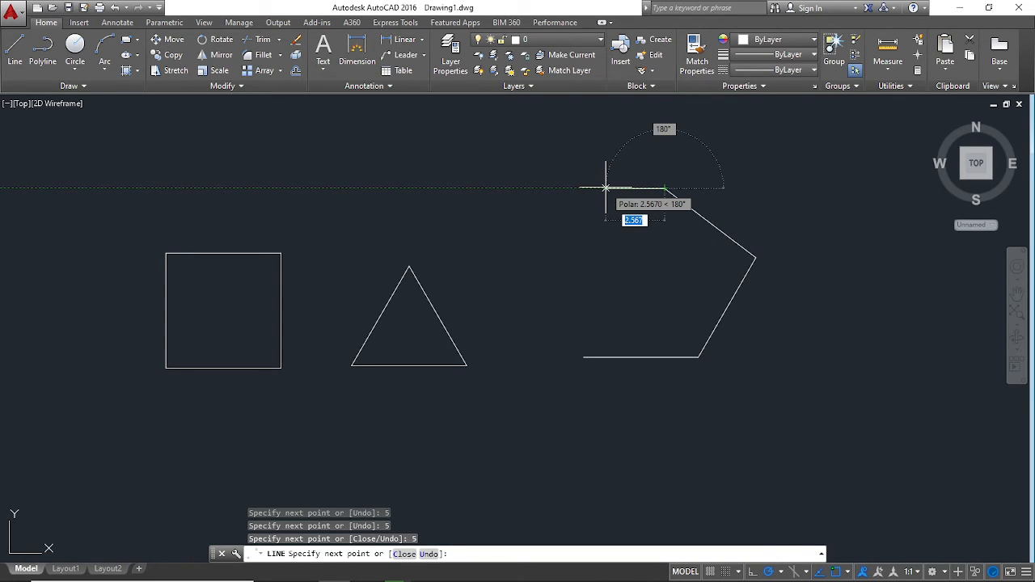
pyautogui.write('5')
pyautogui.press('Return')
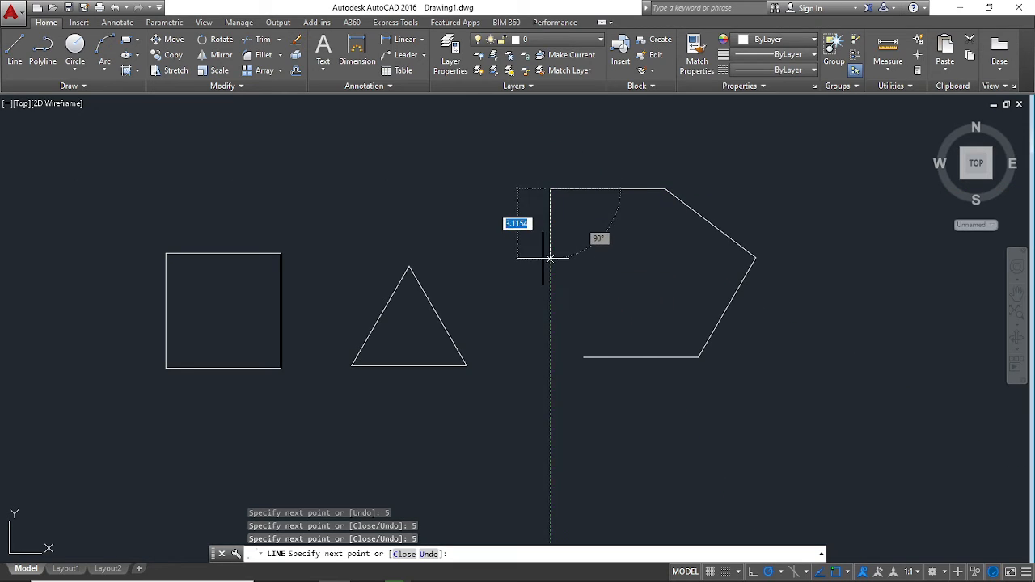
pyautogui.write('5')
pyautogui.press('Return')
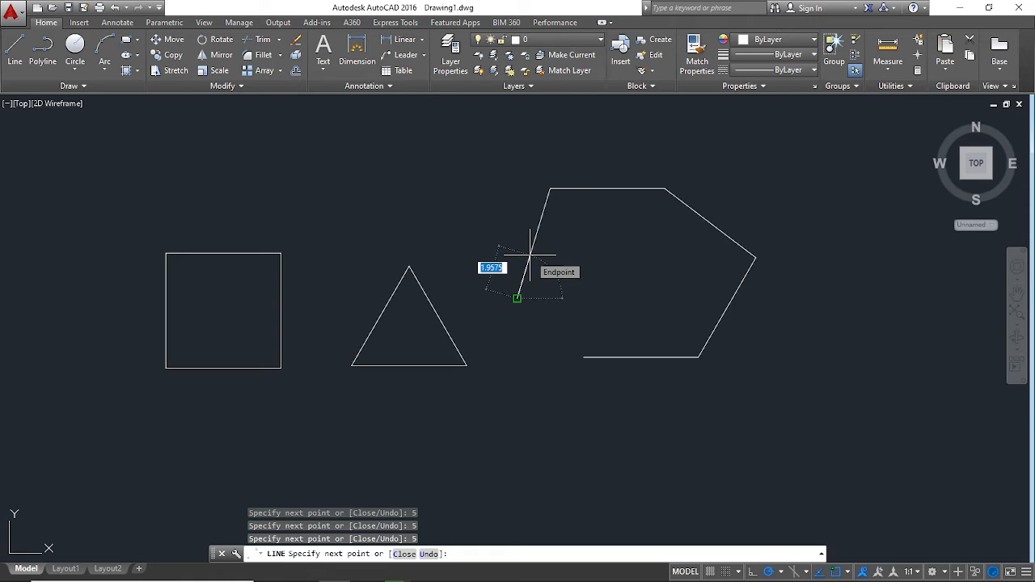
# - Undo the last three segments of the outline within the Line command
pyautogui.write('u')
pyautogui.press('Return')
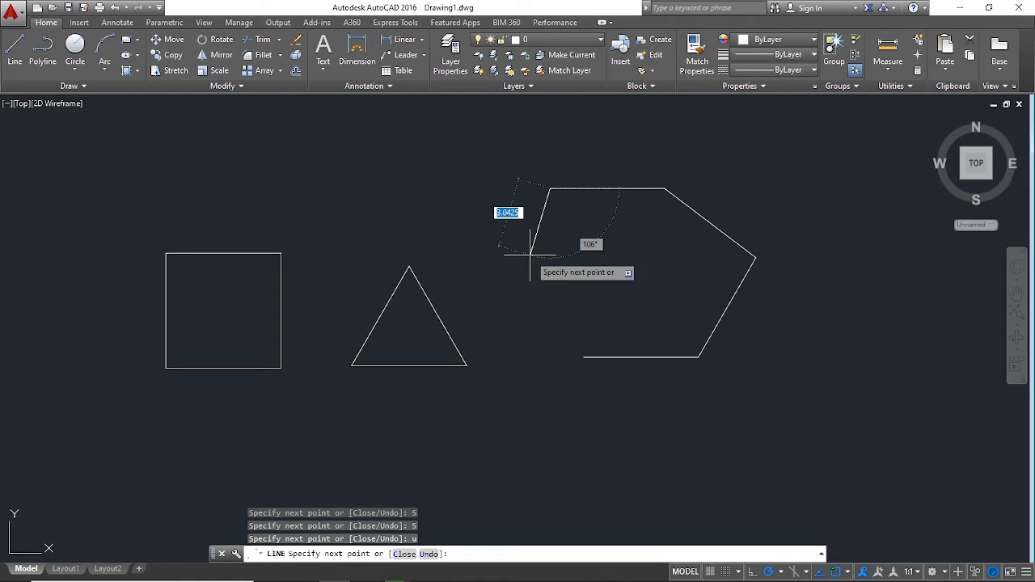
pyautogui.write('u')
pyautogui.press('Return')
pyautogui.write('u')
pyautogui.press('Return')
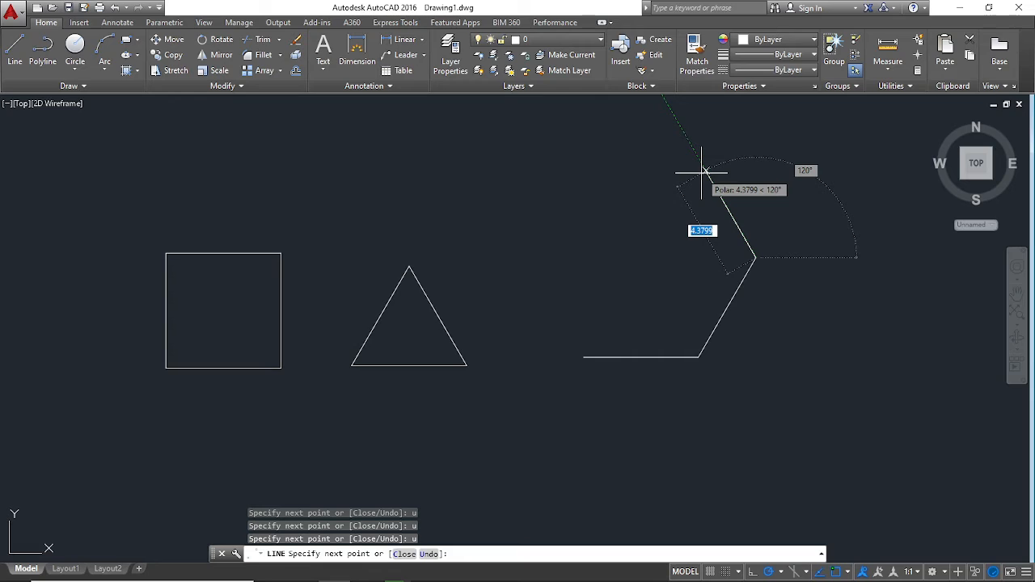
# - Add the hexagon's third side as a 5-unit segment at 120°
pyautogui.write('5')
pyautogui.press('Return')
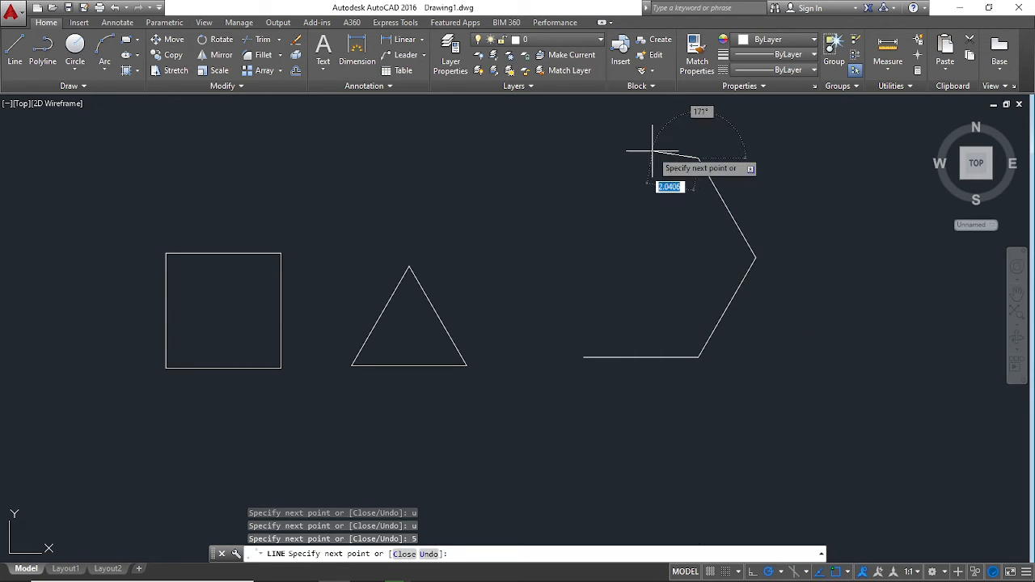
# - Try a 5-unit segment at about 171° as the hexagon's upper side, and undo it
pyautogui.write('5')
pyautogui.press('Return')
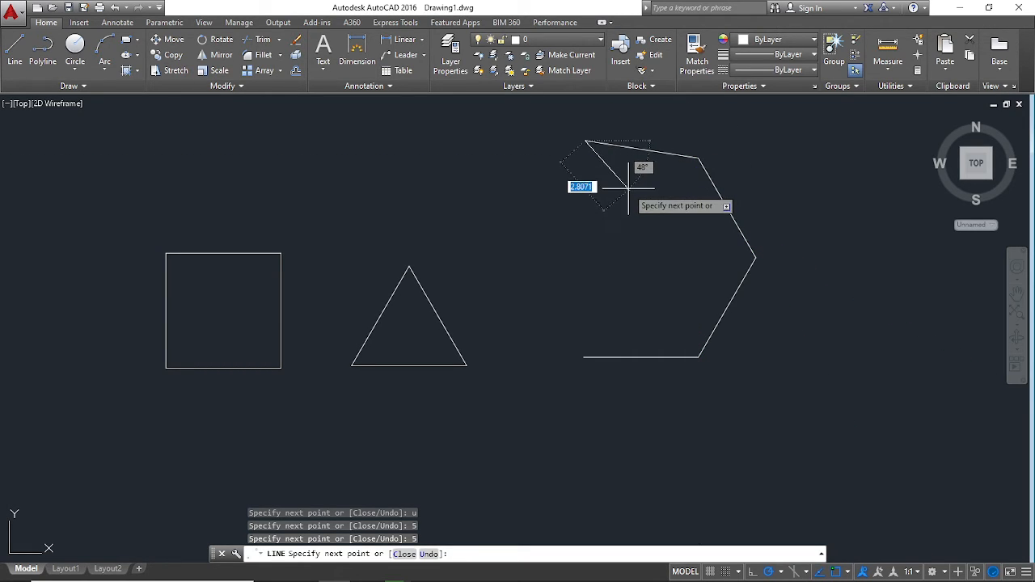
pyautogui.write('u')
pyautogui.press('Return')
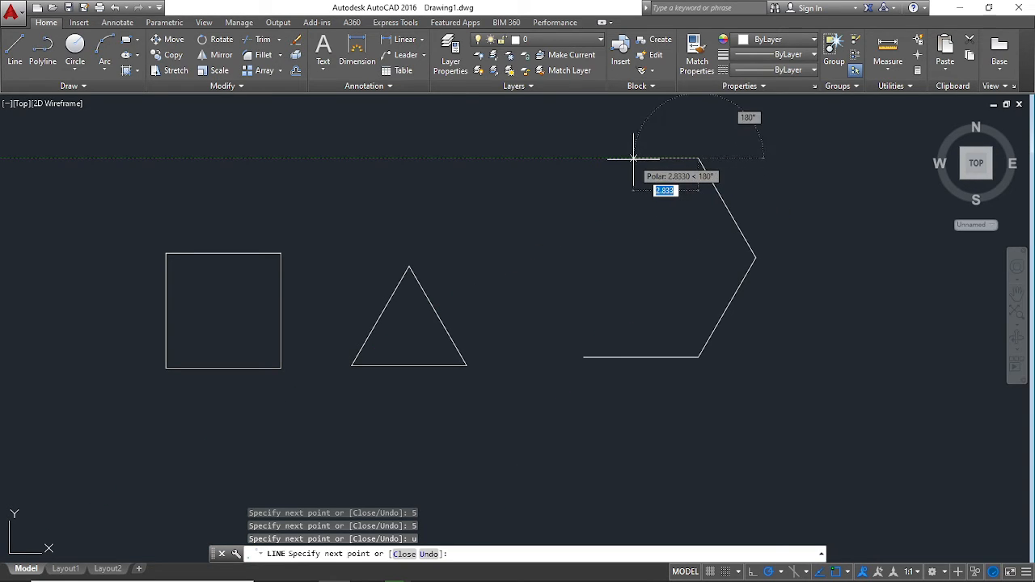
# - Continue the hexagon with 5-unit segments at 180° and 240°, and finish it with the Close option
pyautogui.write('5')
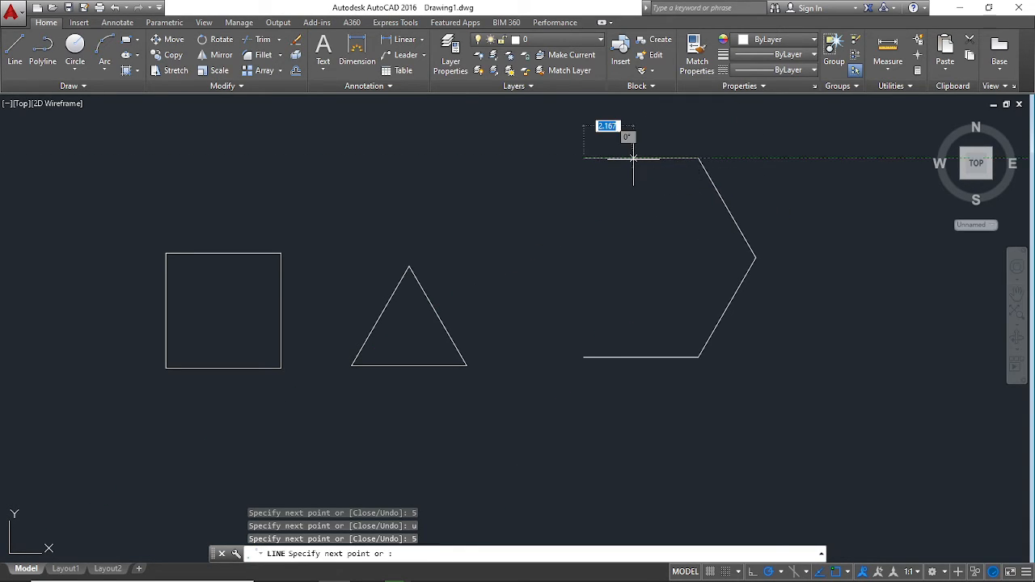
pyautogui.press('Return')
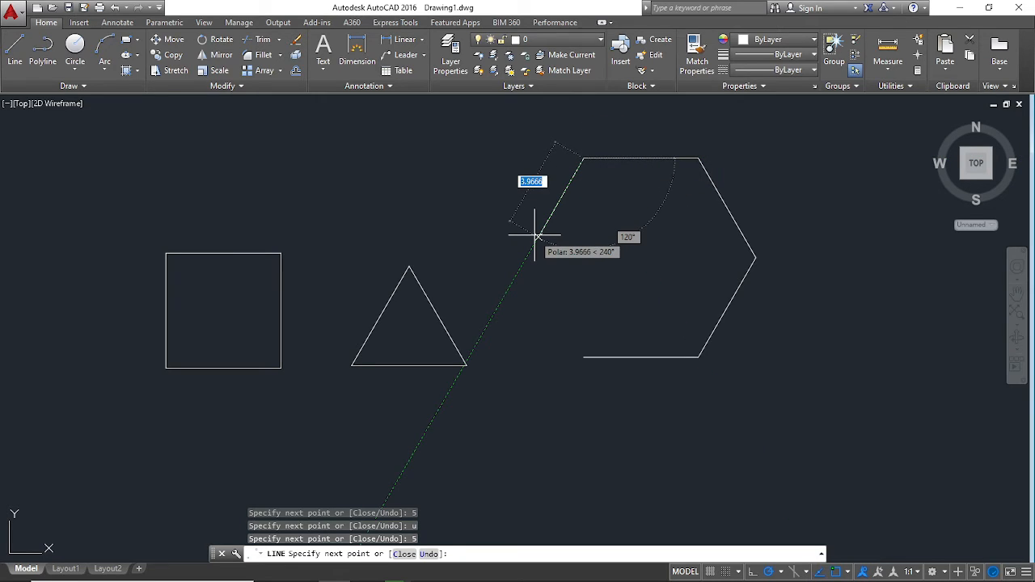
pyautogui.write('5')
pyautogui.press('Return')
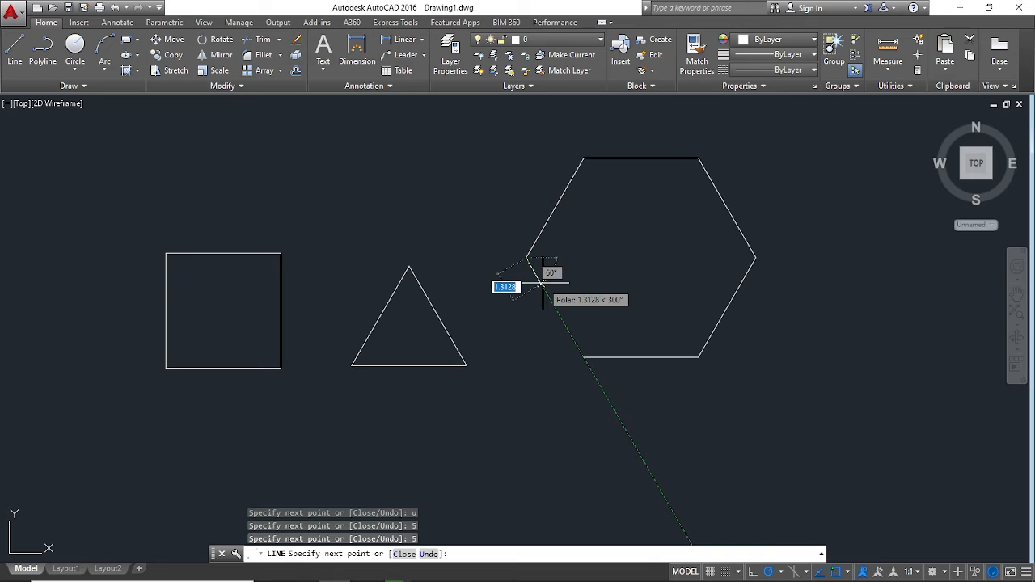
pyautogui.write('c')
pyautogui.press('Return')
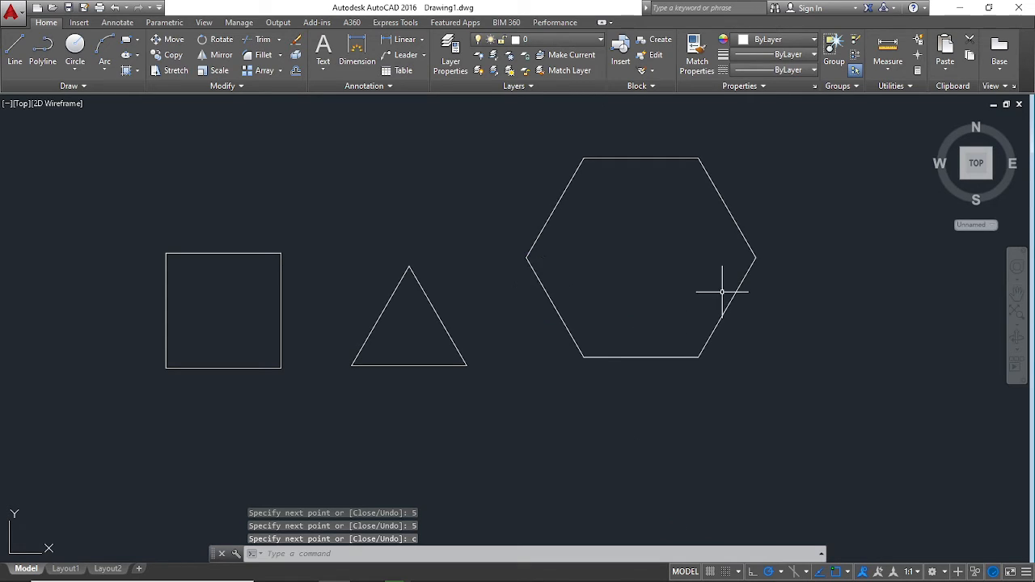
# - Start a block letter A outline right of the hexagon with line segments 10 units up, 6 right and 10 down
pyautogui.moveTo(816, 275); pyautogui.dragTo(583, 346, button='middle')
pyautogui.moveTo(669, 377); pyautogui.dragTo(682, 320, button='middle')
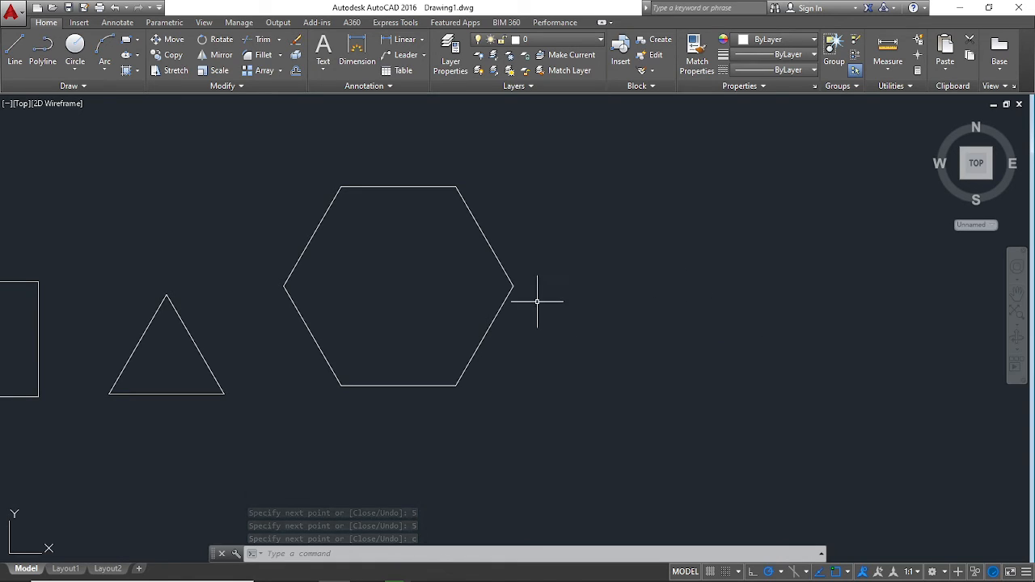
pyautogui.moveTo(682, 309)
pyautogui.mouseDown(button='middle')
pyautogui.moveTo(577, 316)
pyautogui.moveTo(792, 310)
pyautogui.moveTo(636, 310)
pyautogui.moveTo(566, 342)
pyautogui.moveTo(582, 350)
pyautogui.moveTo(570, 354)
pyautogui.mouseUp(button='middle')
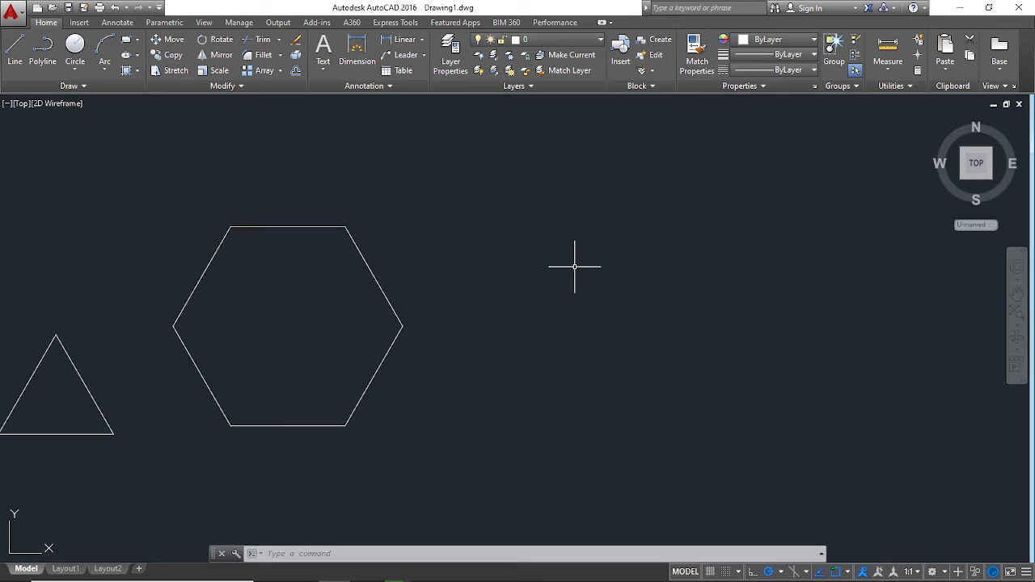
pyautogui.write('l')
pyautogui.press('Return')
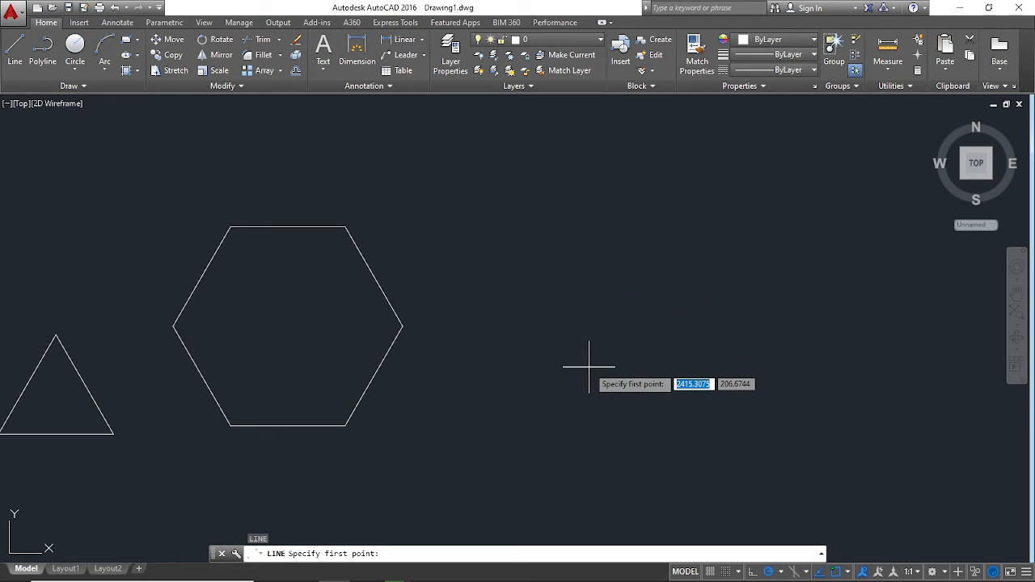
pyautogui.click(530, 408)
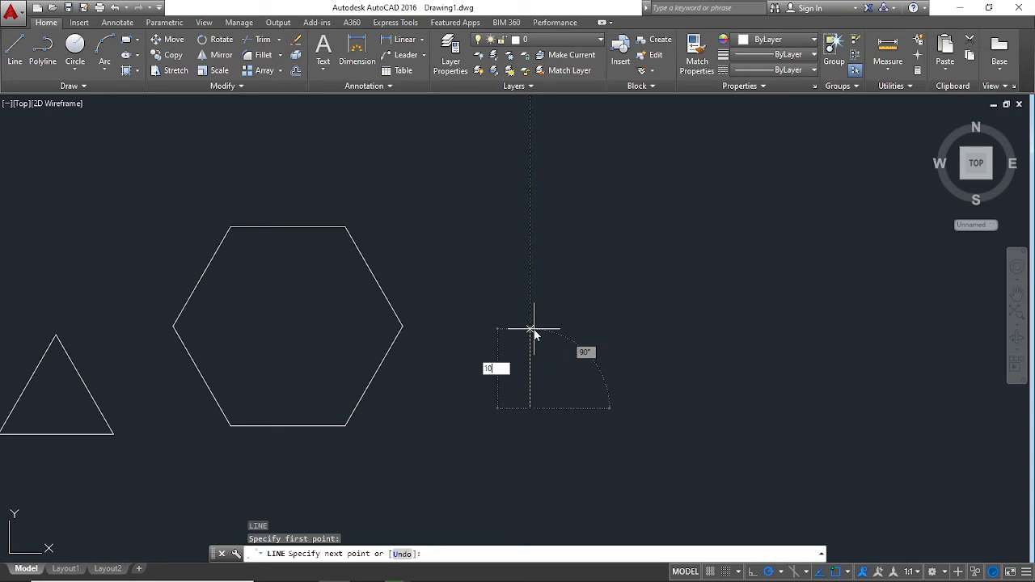
pyautogui.write('10')
pyautogui.press('Return')
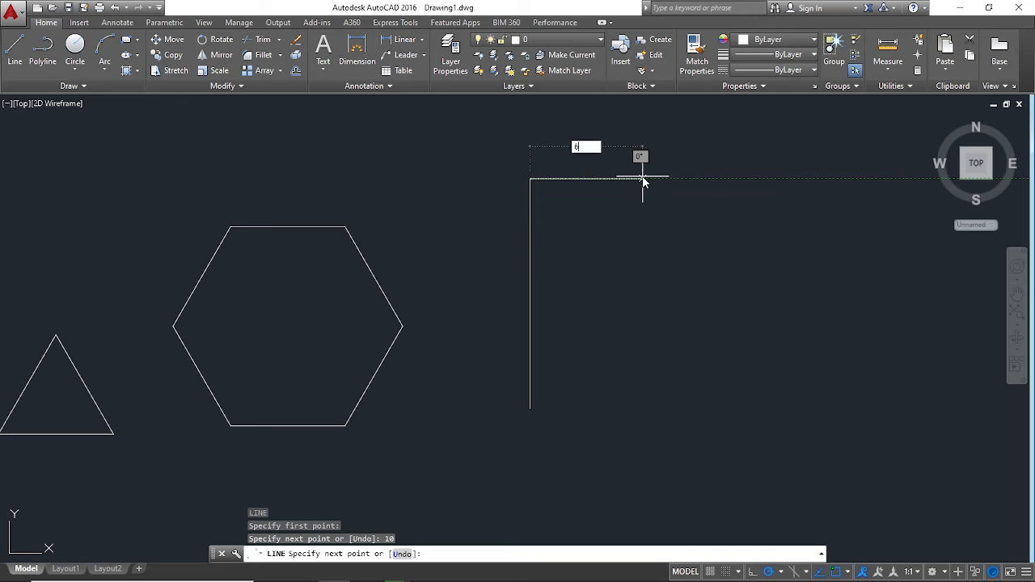
pyautogui.write('6')
pyautogui.press('Return')
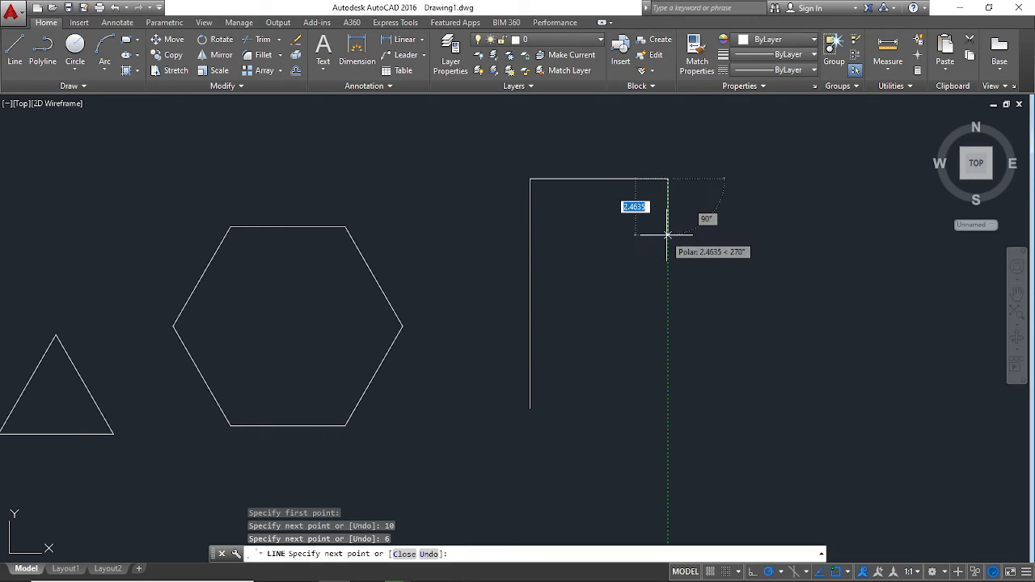
pyautogui.write('10')
pyautogui.press('Return')
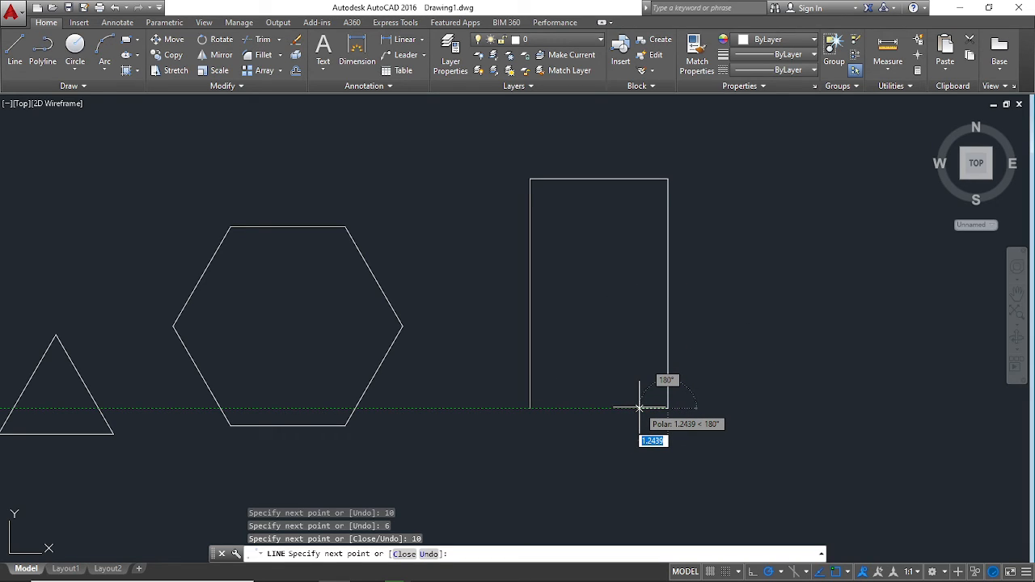
# - Form the letter's bottom notch with segments 2 units left, 4 up, 2 left and 4 down, and finish with the Close option
pyautogui.write('2')
pyautogui.press('Return')
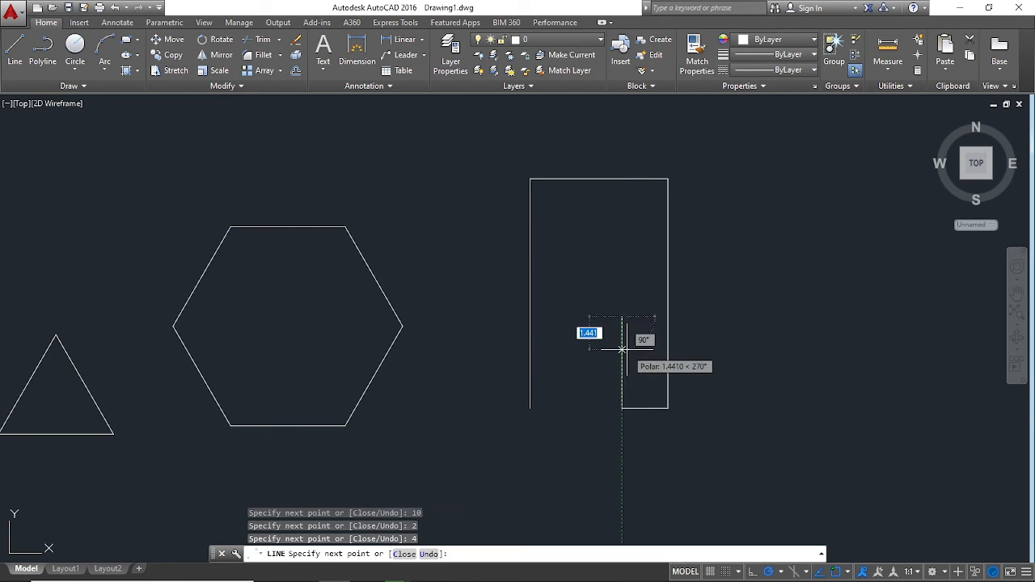
pyautogui.write('4')
pyautogui.press('Return')
pyautogui.write('2')
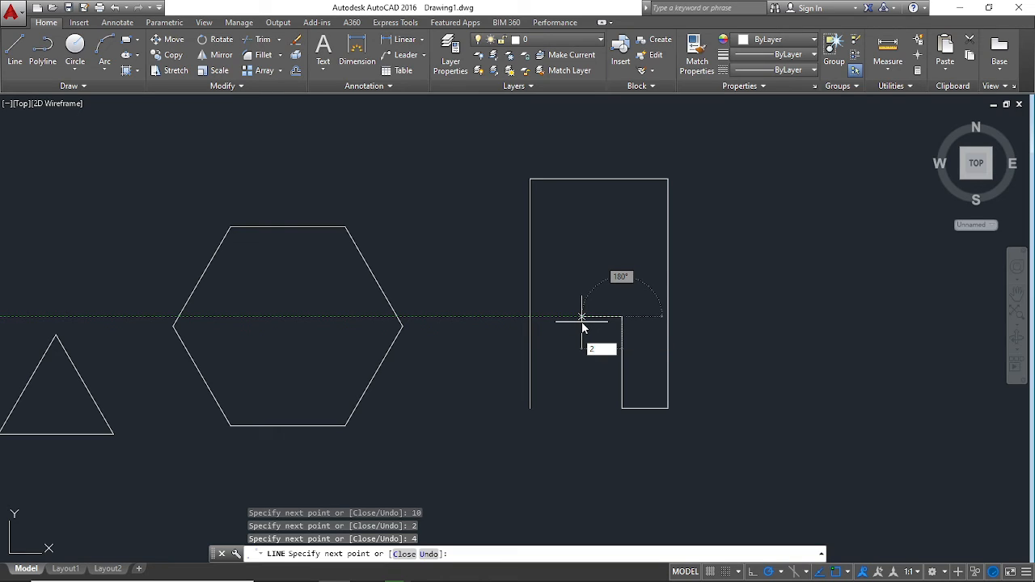
pyautogui.press('Return')
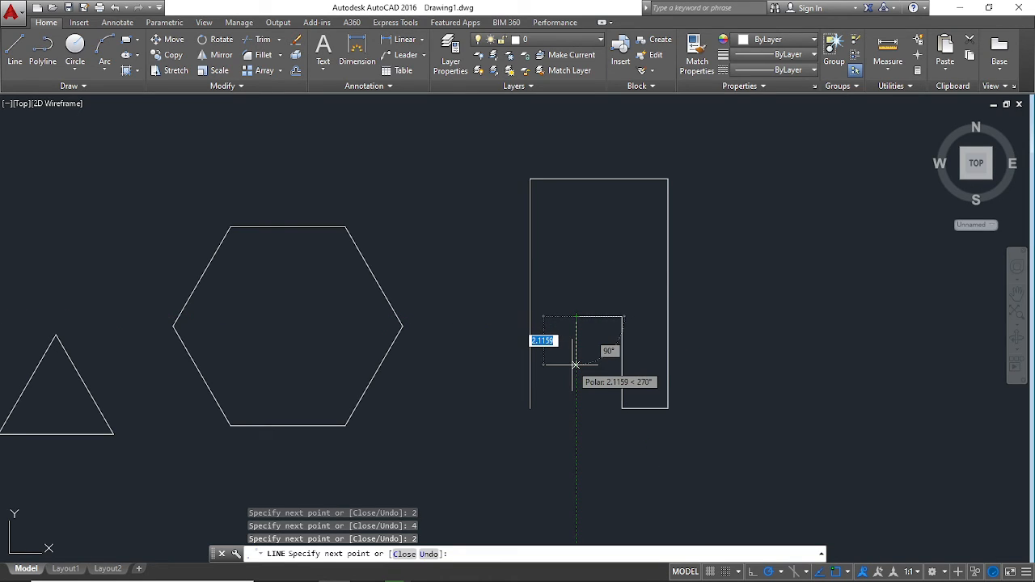
pyautogui.write('4')
pyautogui.press('Return')
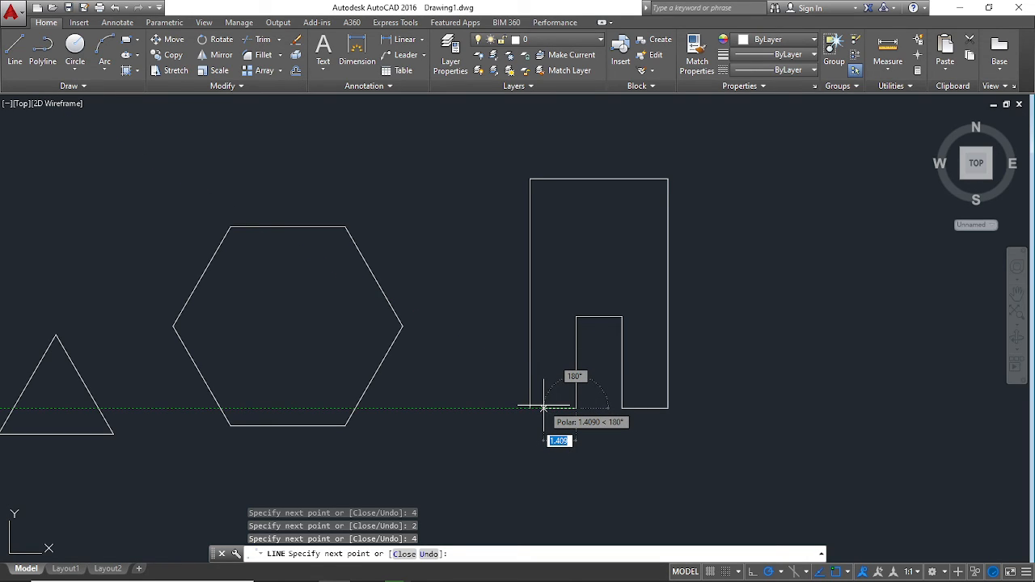
pyautogui.write('c')
pyautogui.press('Return')
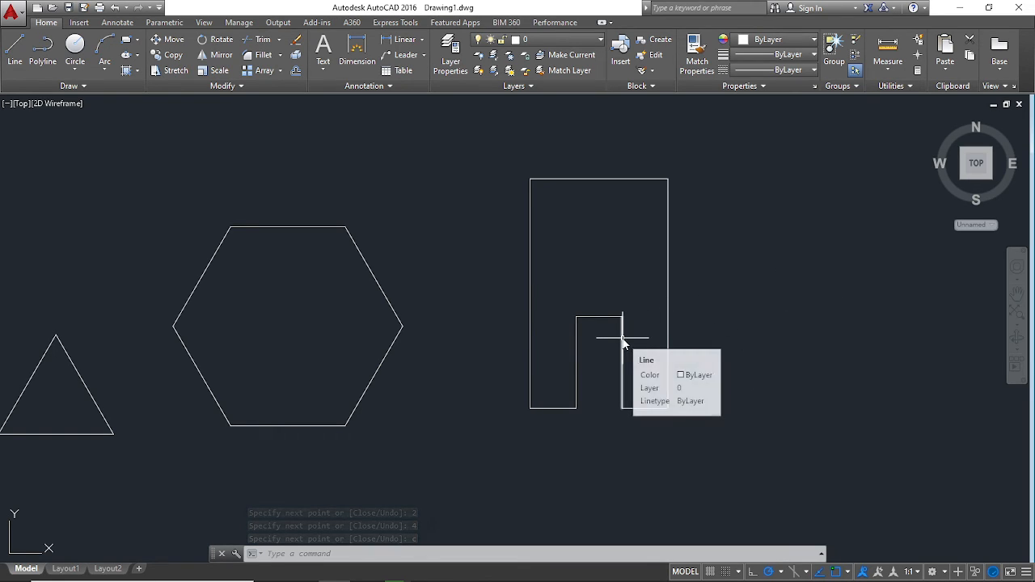
# - Draw two consecutive 2-unit line segments upward from the upper-left corner of the letter's notch
pyautogui.write('L')
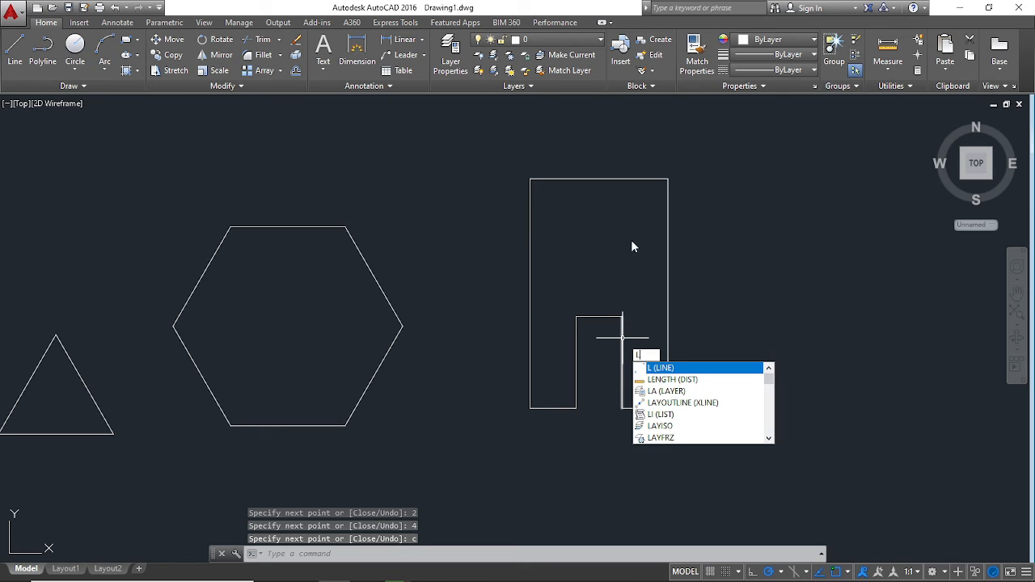
pyautogui.press('Return')
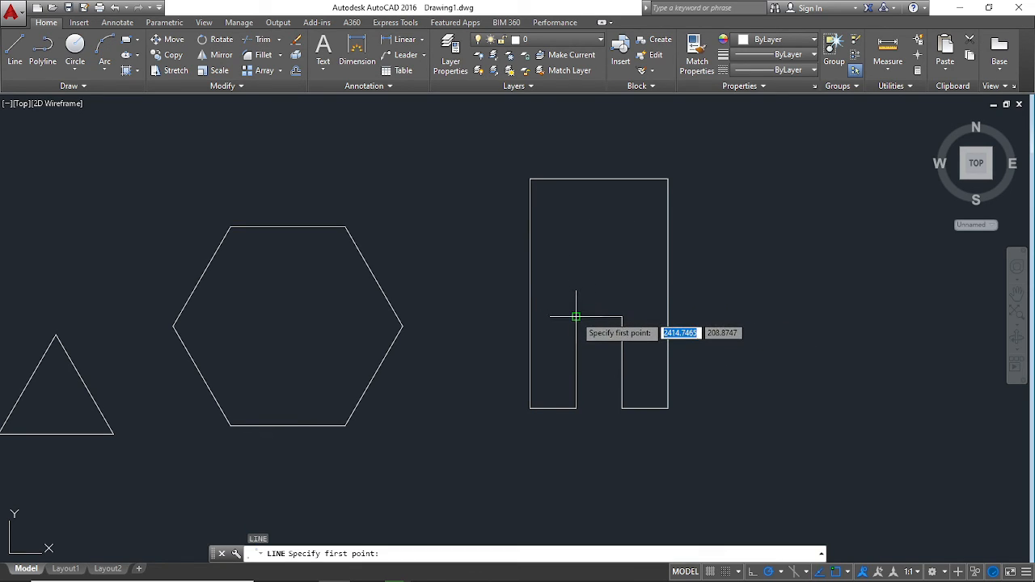
pyautogui.click(575, 317)
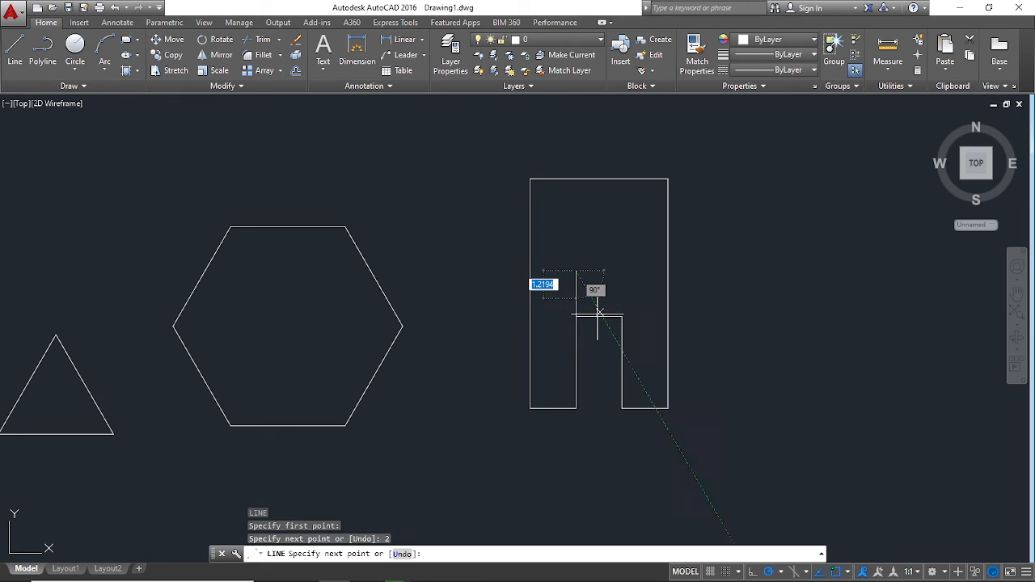
pyautogui.write('2')
pyautogui.press('Return')
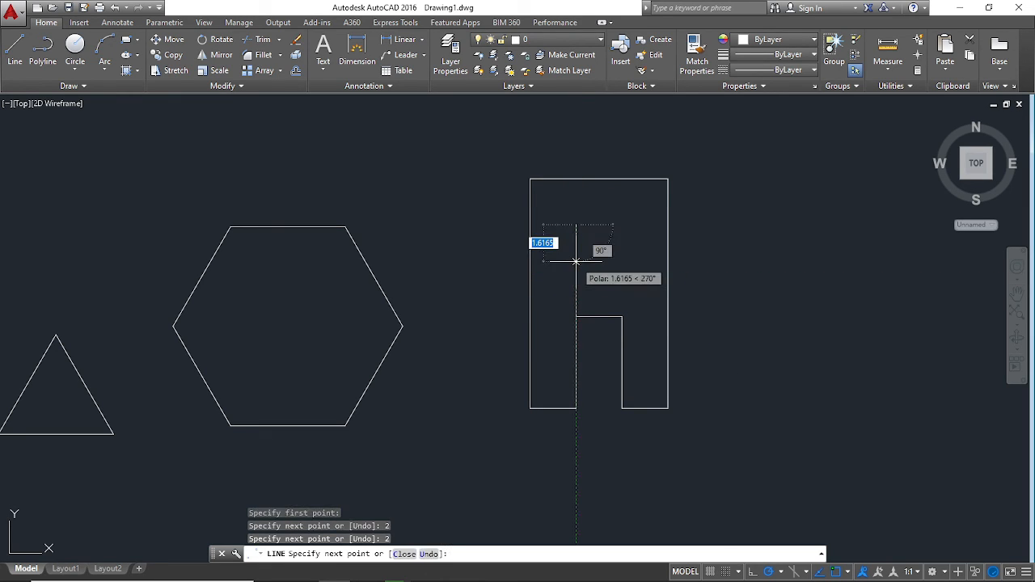
# - Complete the letter's inner square with 2-unit segments right, down and left, and end the Line command
pyautogui.write('2')
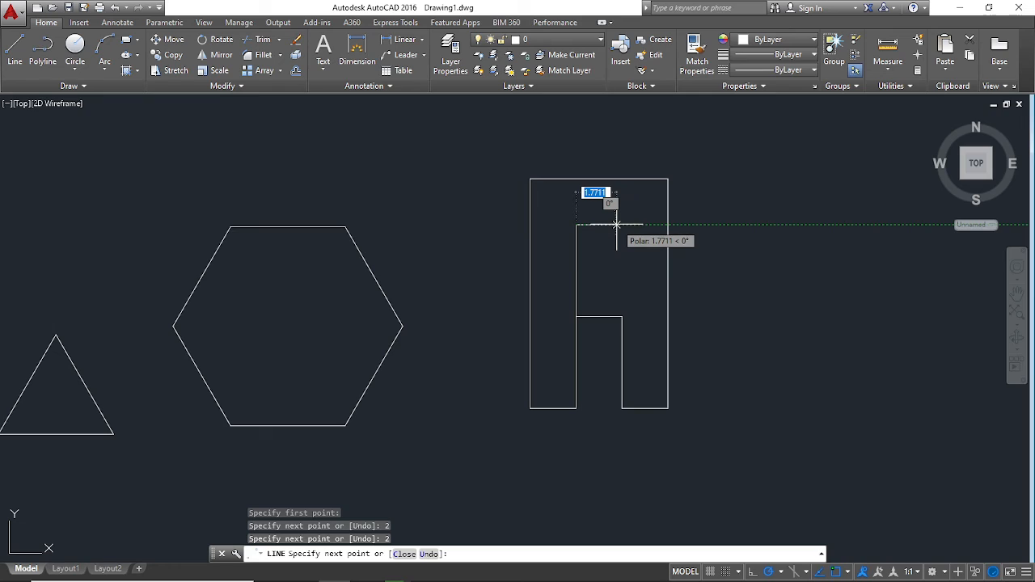
pyautogui.press('Return')
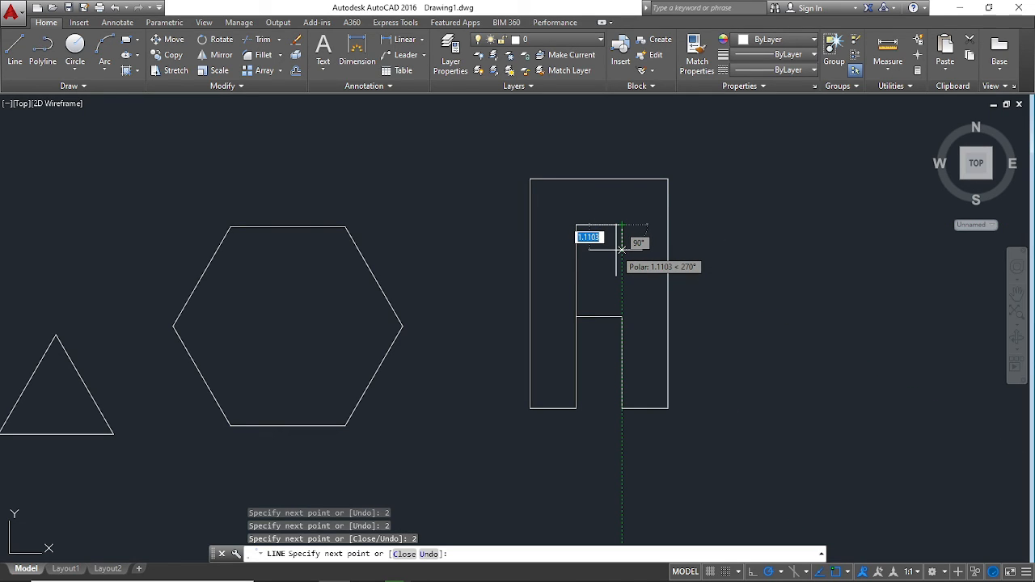
pyautogui.write('2')
pyautogui.press('Return')
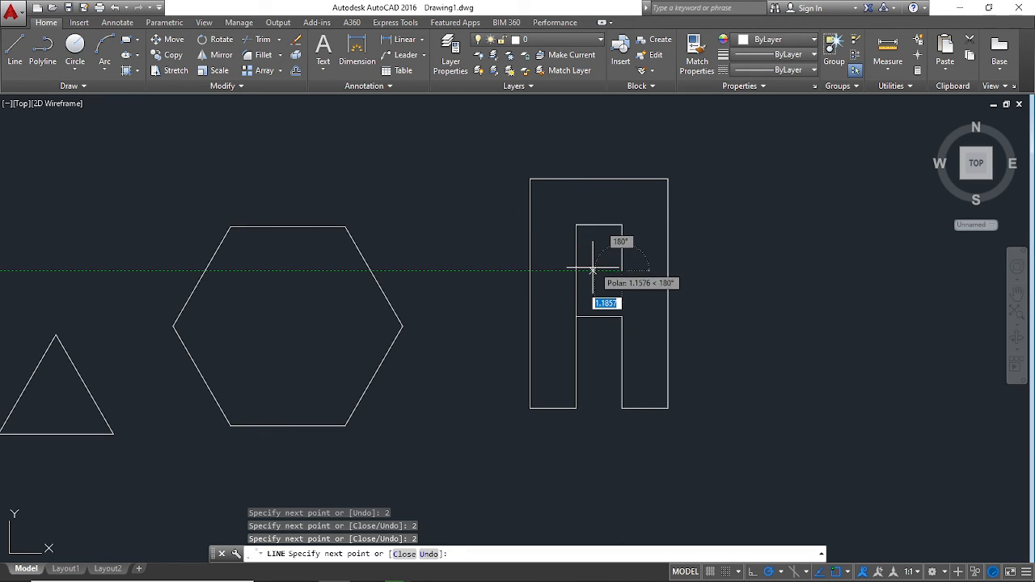
pyautogui.write('2')
pyautogui.press('Return')
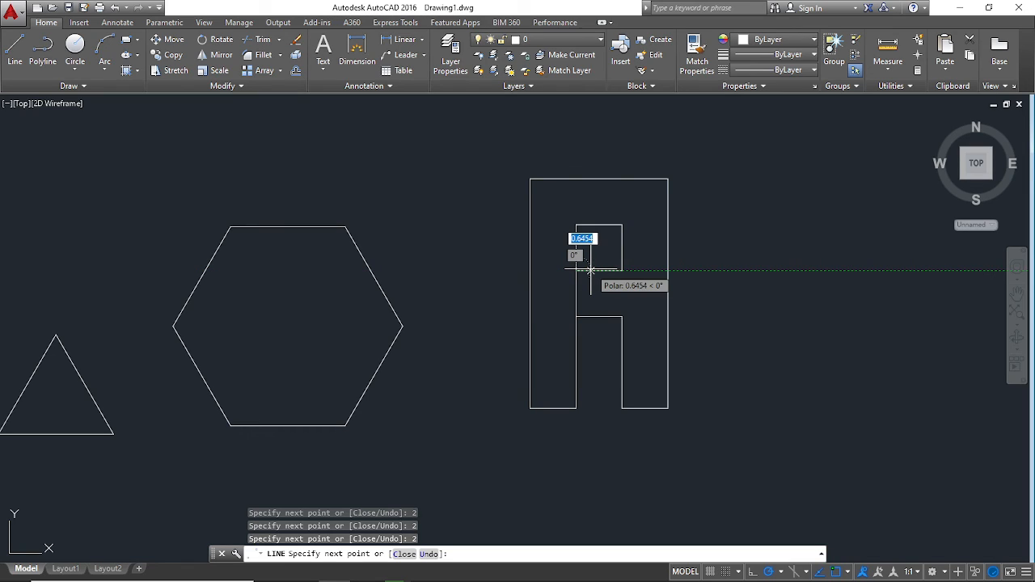
pyautogui.press('Escape')
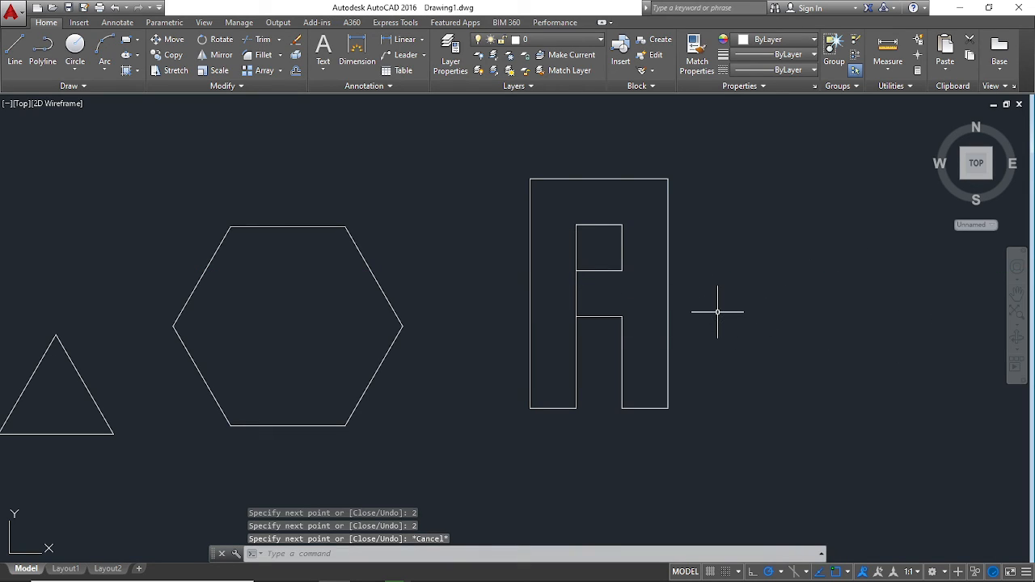
# - Erase the vertical line segment connecting the notch to the letter's inner square
pyautogui.click(576, 294)
pyautogui.press('Delete')
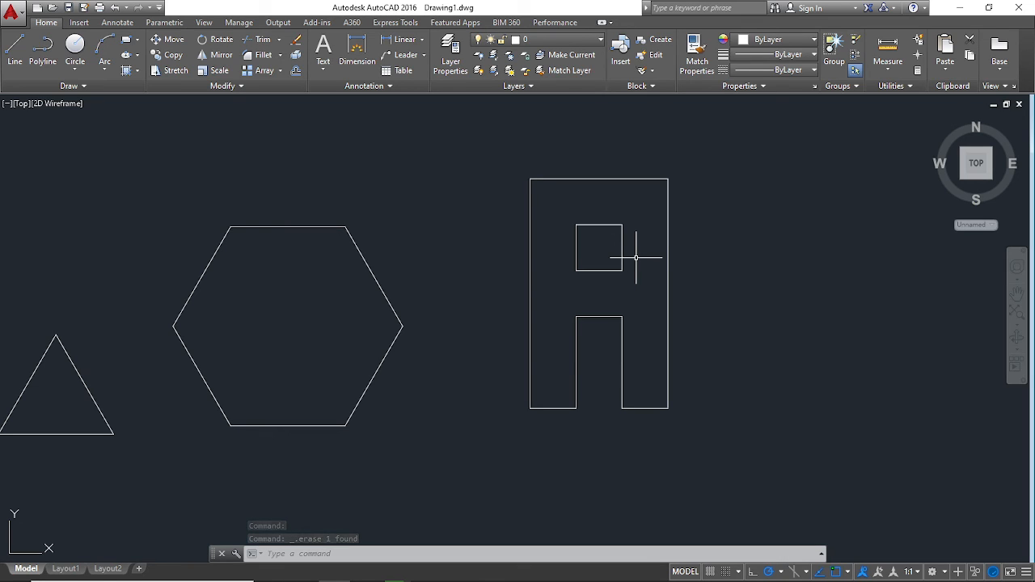
pyautogui.moveTo(378, 323)
pyautogui.mouseDown(button='middle')
pyautogui.moveTo(556, 327)
pyautogui.moveTo(634, 308)
pyautogui.moveTo(642, 313)
pyautogui.moveTo(624, 338)
pyautogui.mouseUp(button='middle')
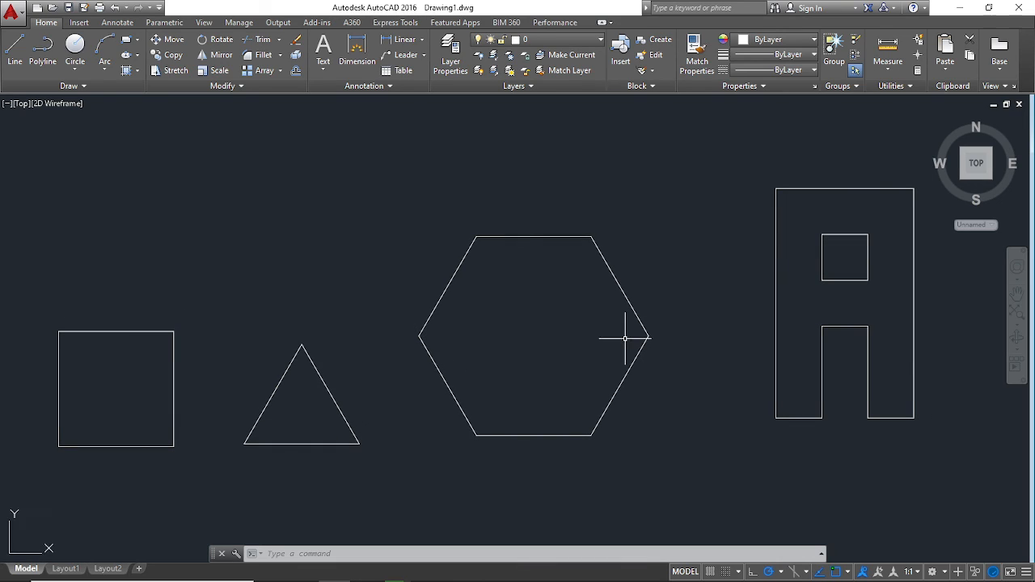